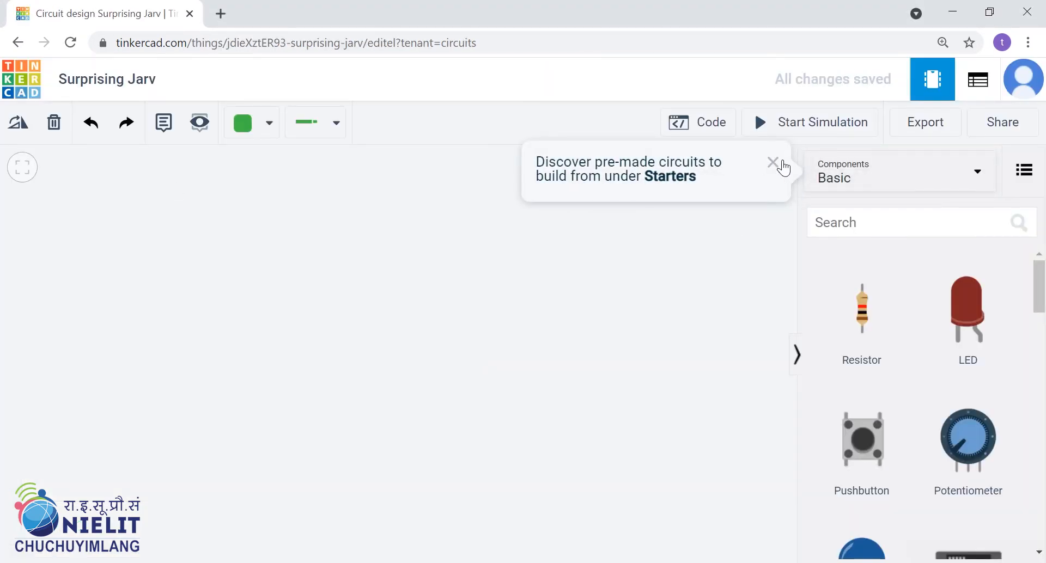
# Dismiss the starters hint and examine the full component library, then return it to the Basic components.
pyautogui.click(774, 163)
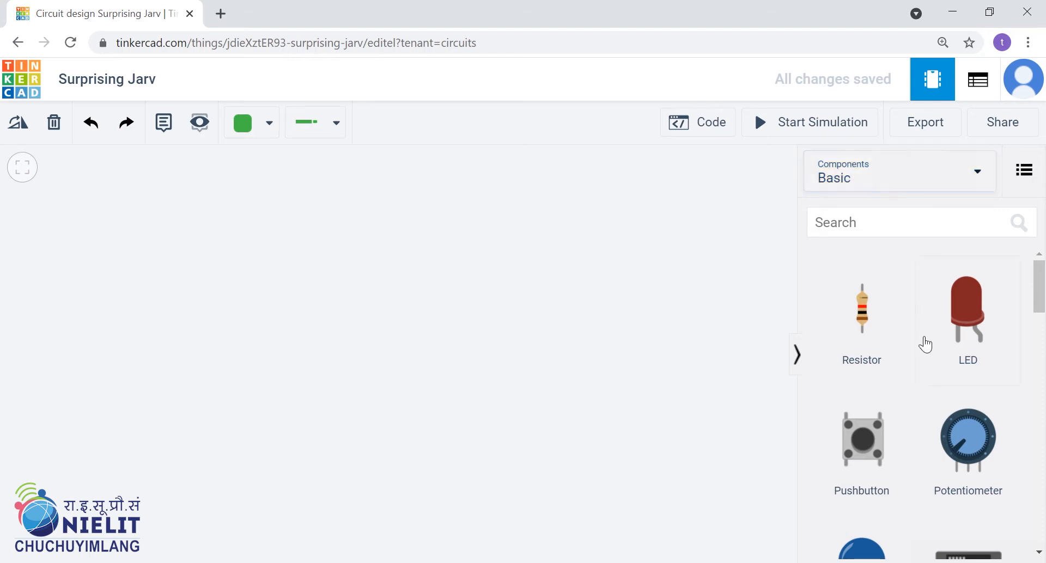
pyautogui.moveTo(1040, 294); pyautogui.dragTo(997, 308)
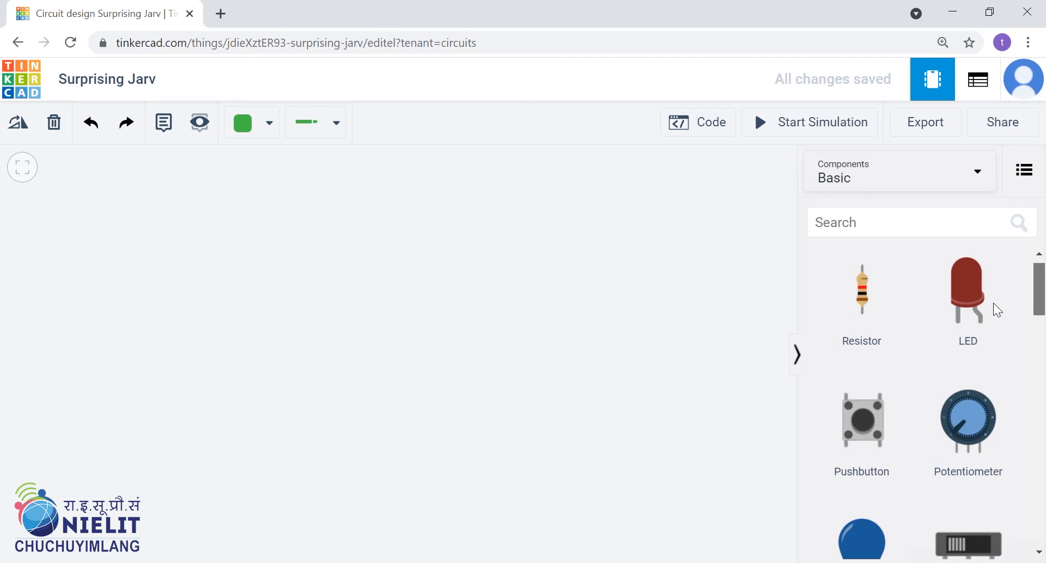
pyautogui.click(950, 190)
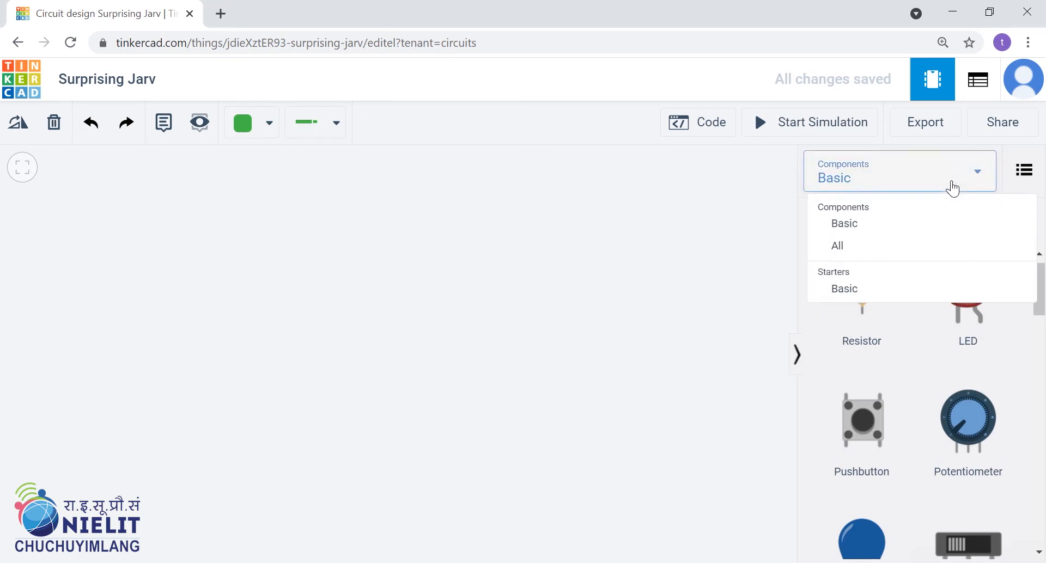
pyautogui.click(861, 258)
pyautogui.moveTo(1038, 267)
pyautogui.mouseDown()
pyautogui.moveTo(1041, 466)
pyautogui.moveTo(1040, 265)
pyautogui.mouseUp()
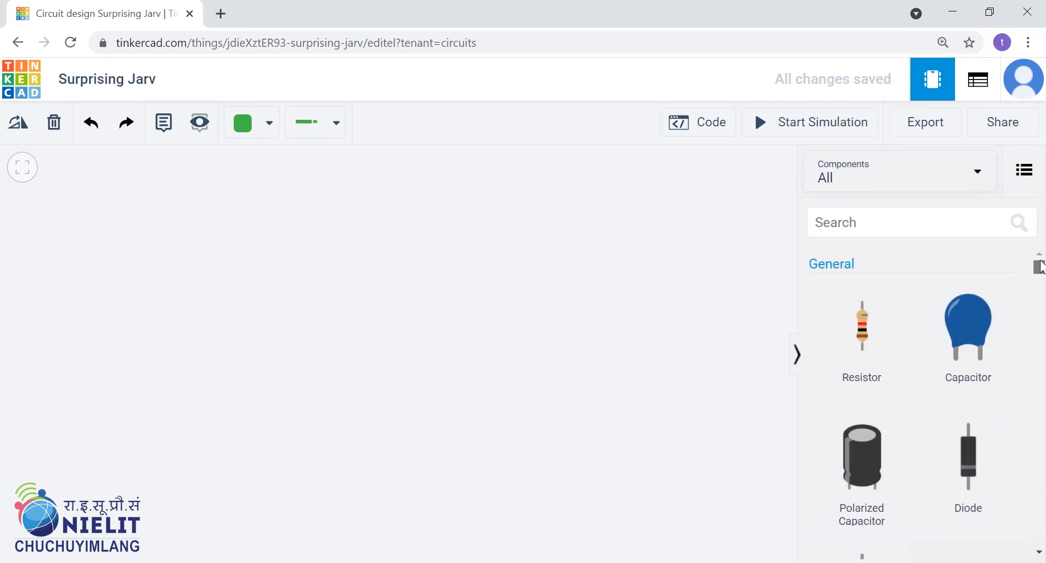
pyautogui.click(909, 186)
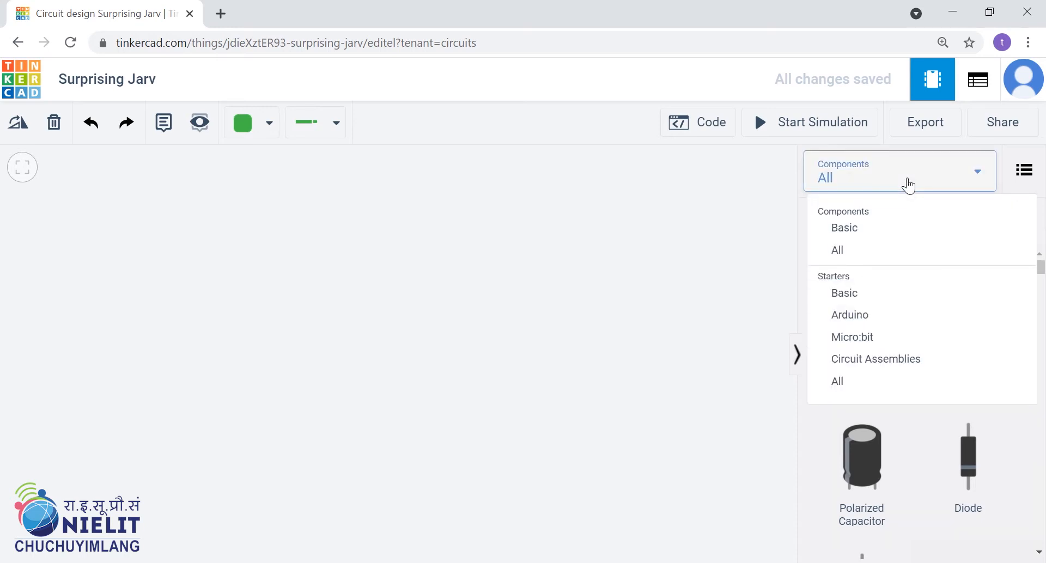
pyautogui.click(886, 234)
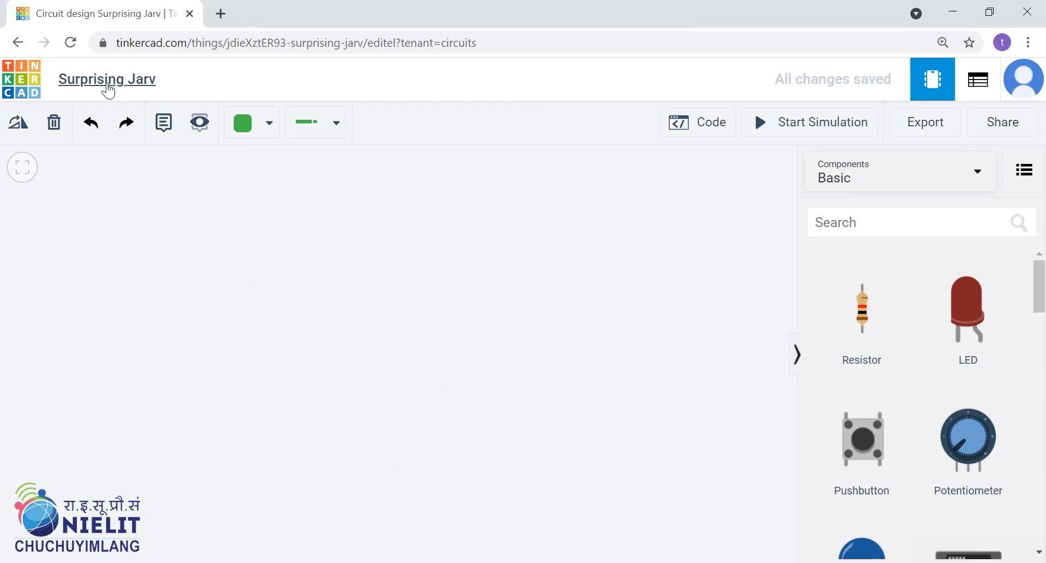
# Rename the circuit design as "first practical".
pyautogui.click(155, 82)
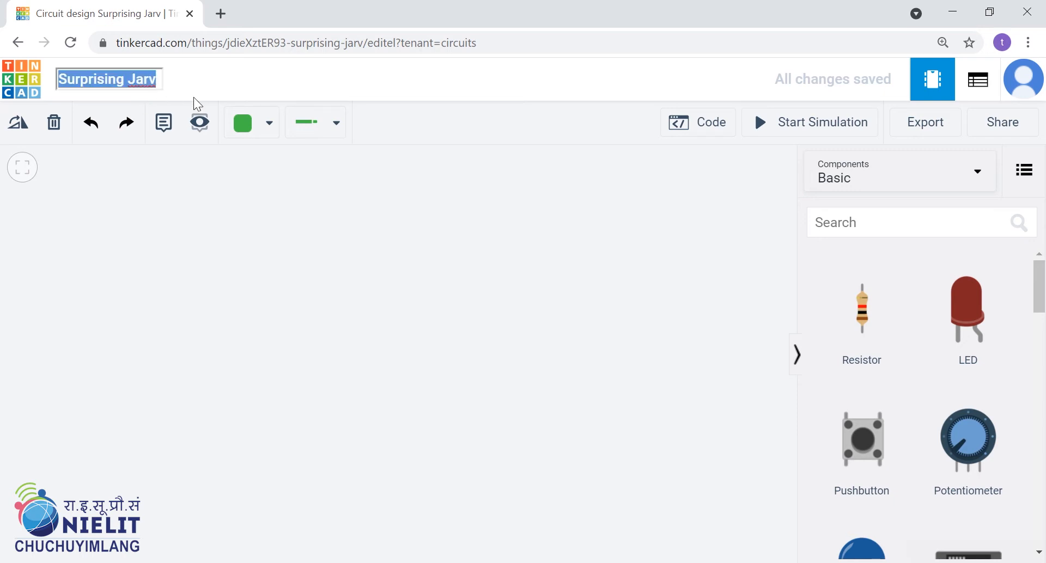
pyautogui.write('firt')
pyautogui.press('BackSpace')
pyautogui.write('st practical')
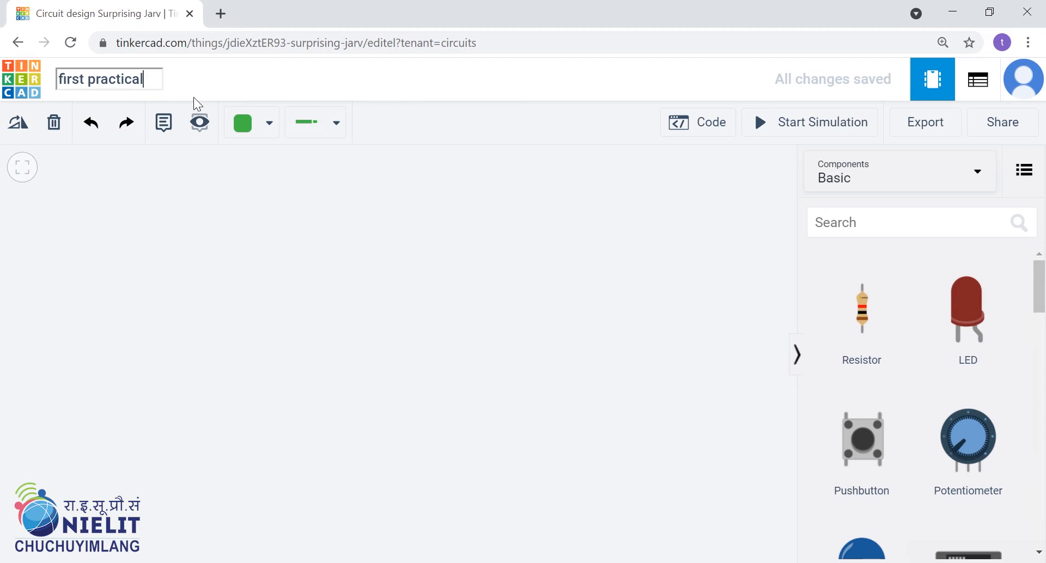
pyautogui.press('Return')
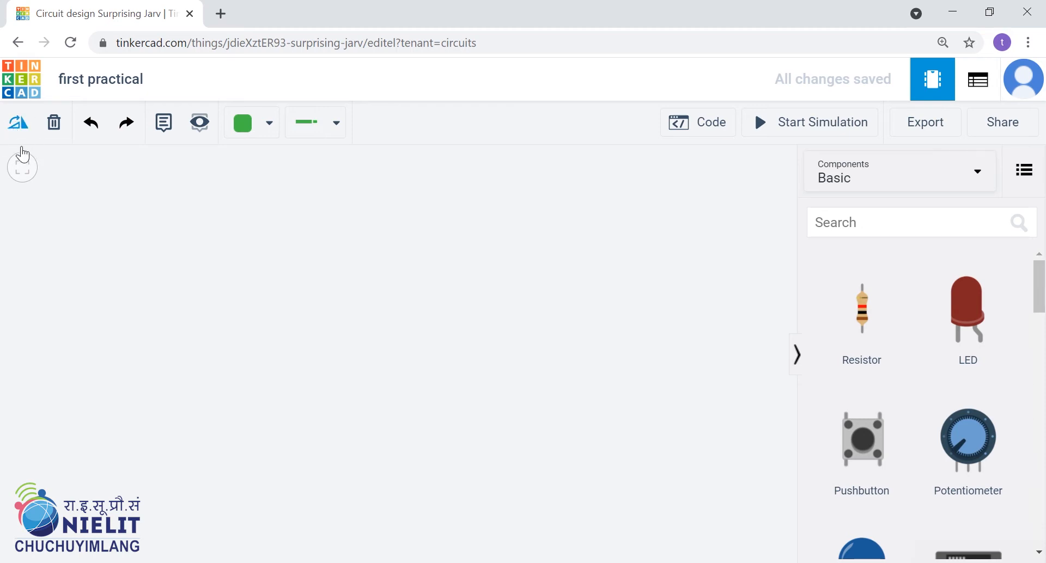
# Try rotating a newly placed resistor to horizontal, and delete it from the canvas.
pyautogui.moveTo(865, 328); pyautogui.dragTo(289, 273)
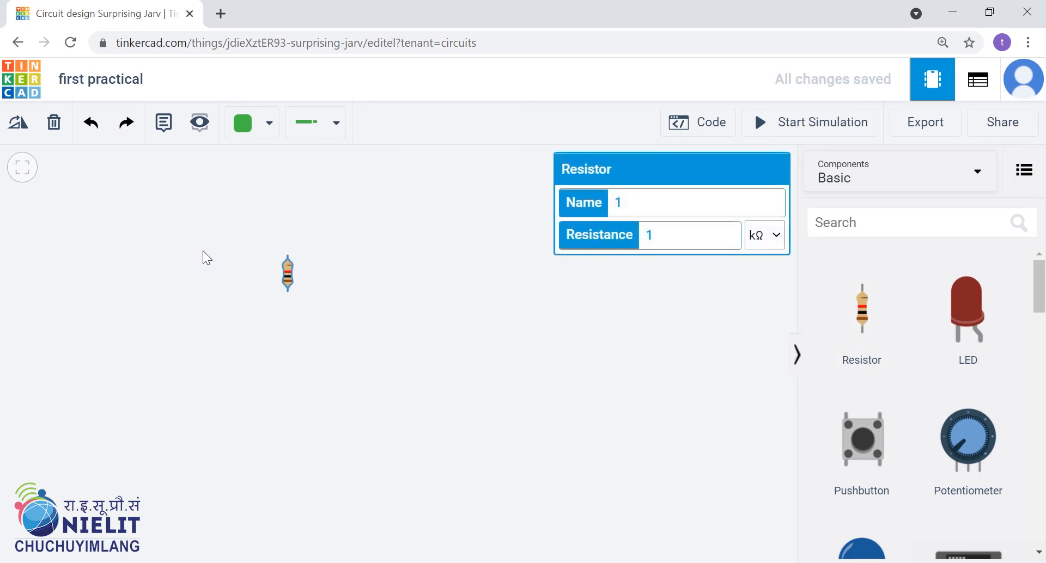
pyautogui.click(18, 123)
pyautogui.moveTo(296, 276); pyautogui.dragTo(296, 275)
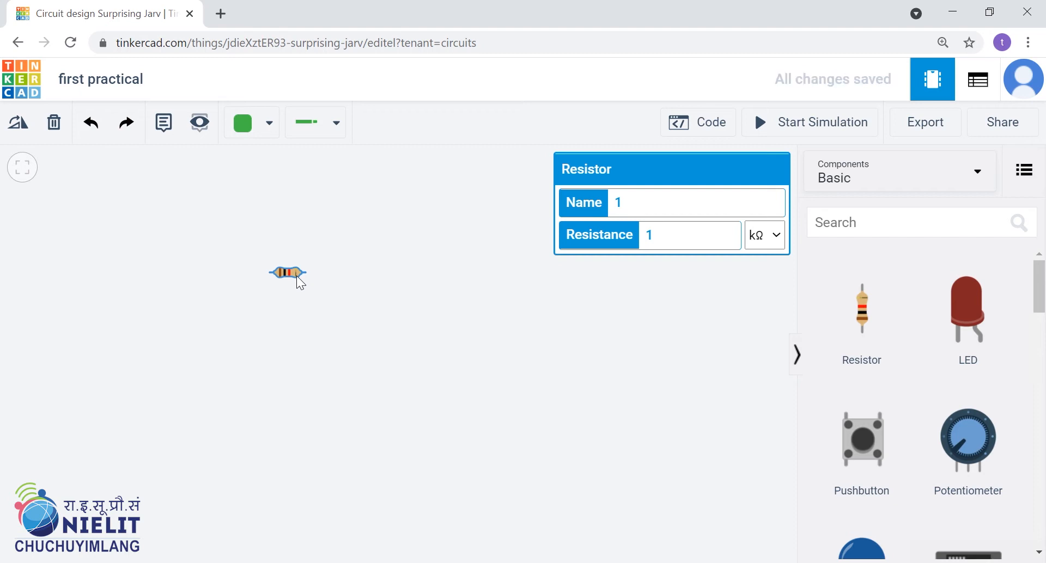
pyautogui.press('Delete')
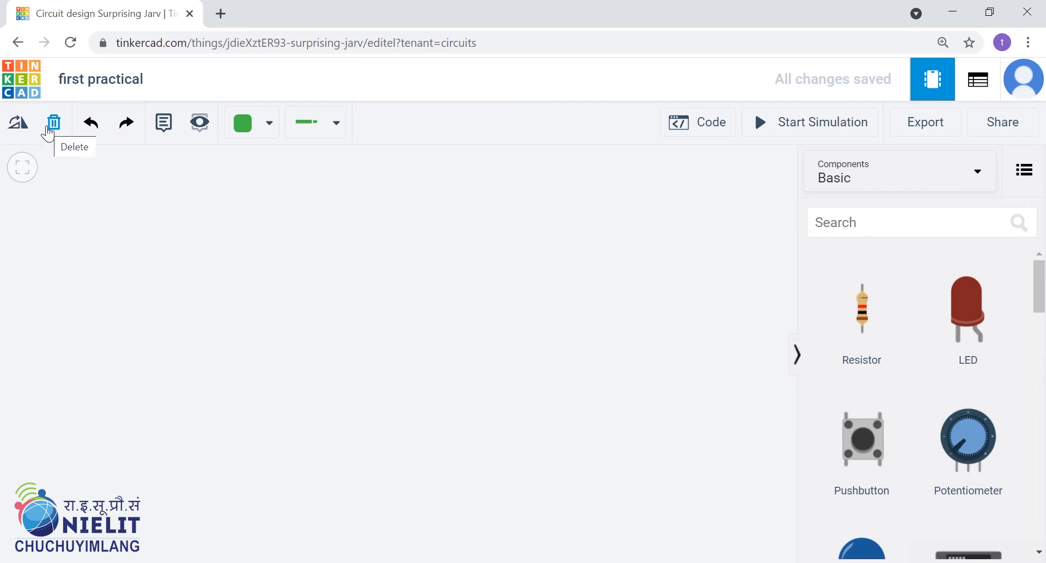
# Place an LED on the canvas and delete it, two times in a row.
pyautogui.click(956, 311)
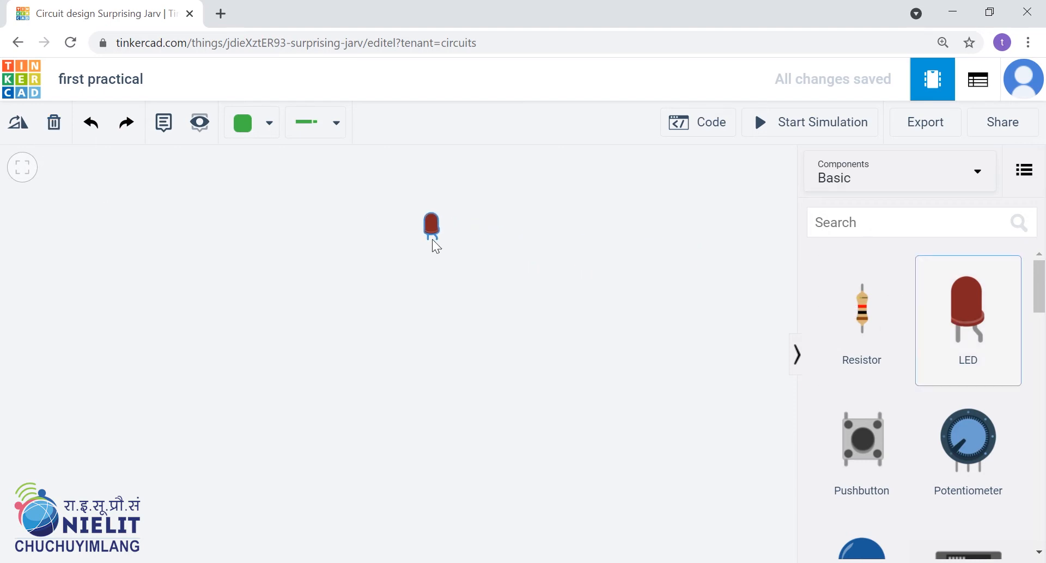
pyautogui.click(433, 240)
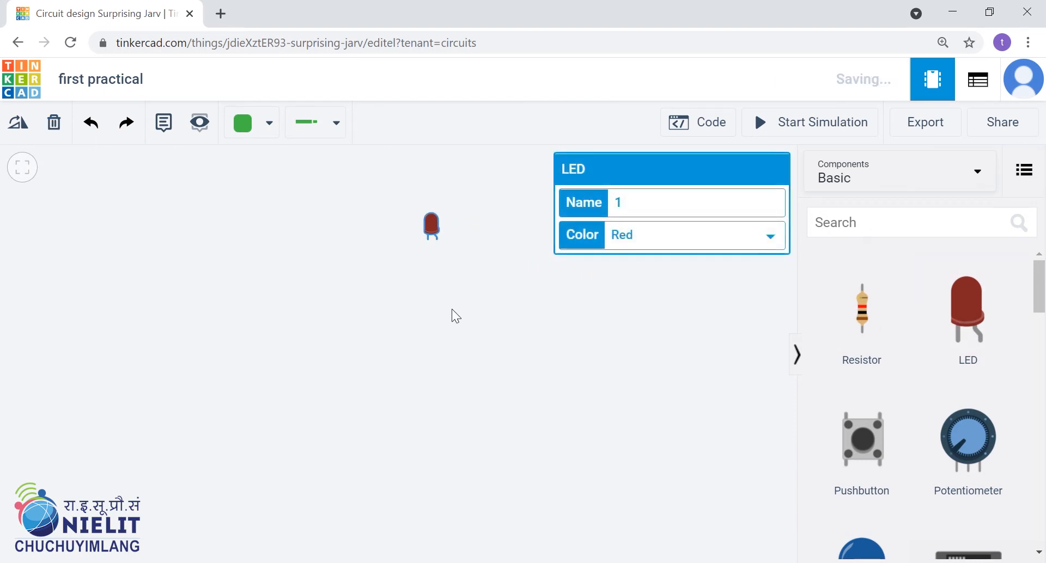
pyautogui.click(54, 123)
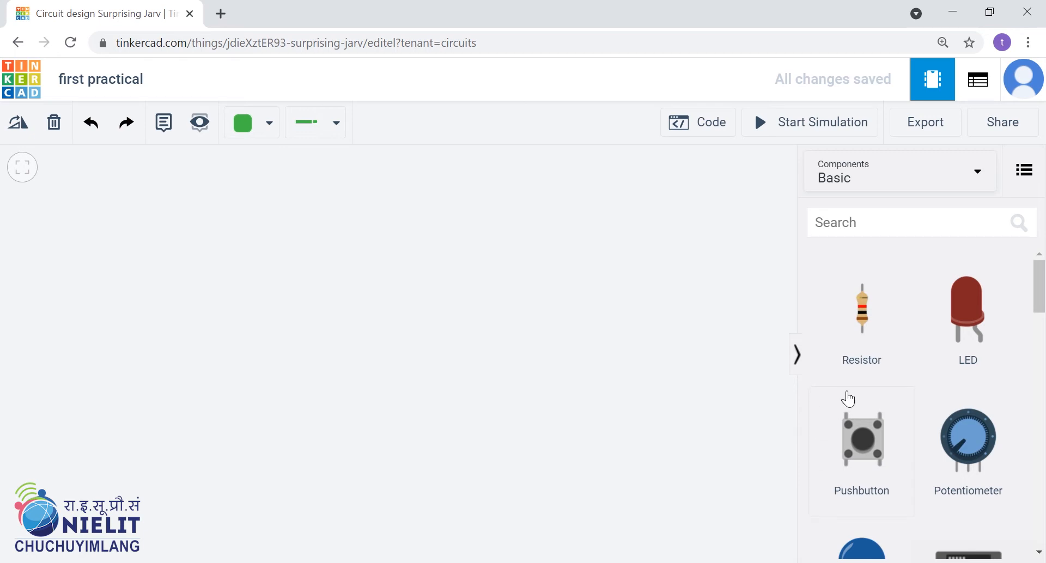
pyautogui.moveTo(959, 326); pyautogui.dragTo(330, 267)
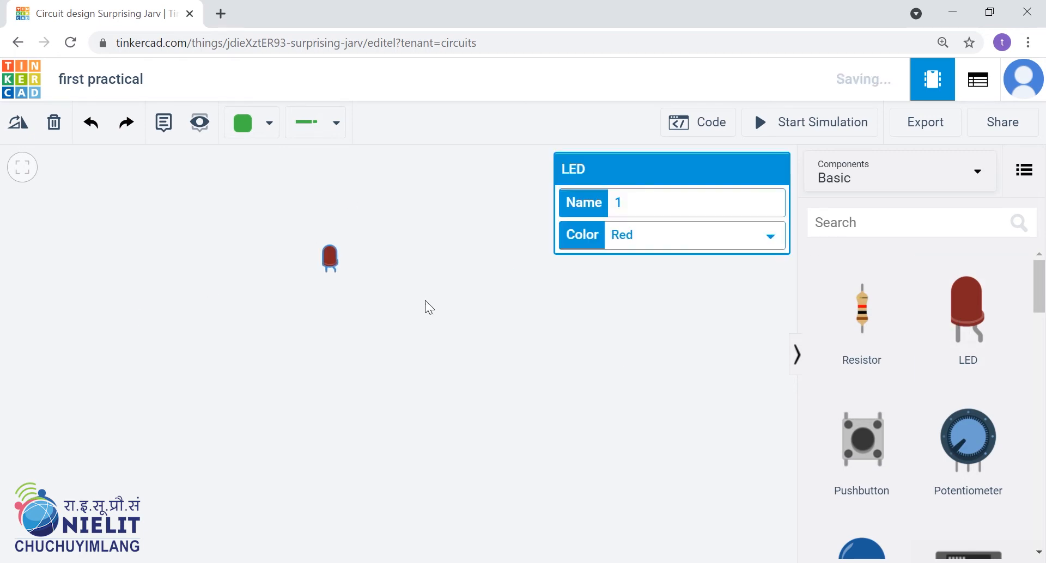
pyautogui.click(54, 125)
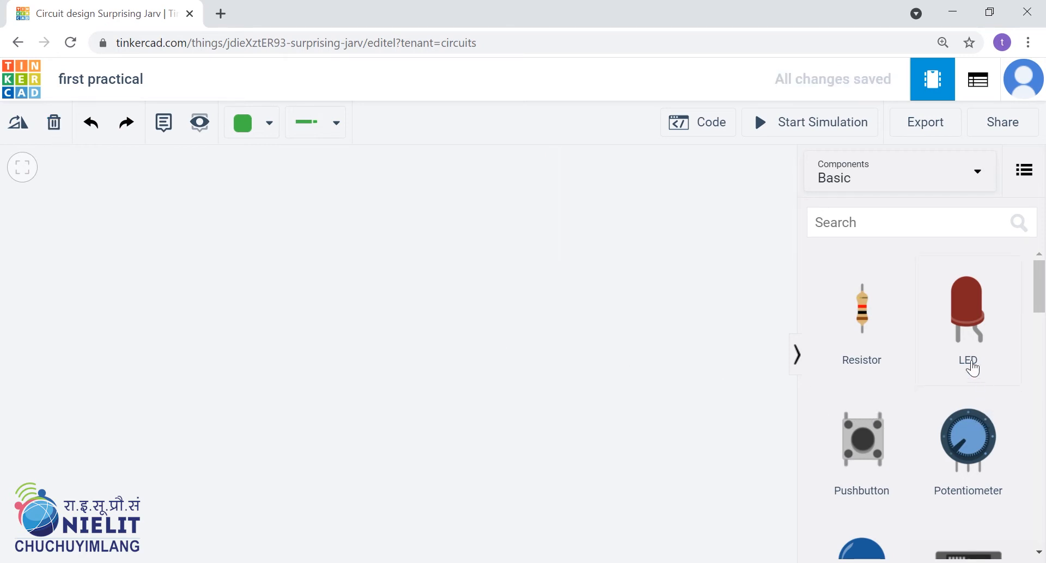
# Place a resistor with an LED to its right, and wire the resistor's lower terminal to the LED's cathode.
pyautogui.moveTo(858, 316); pyautogui.dragTo(320, 264)
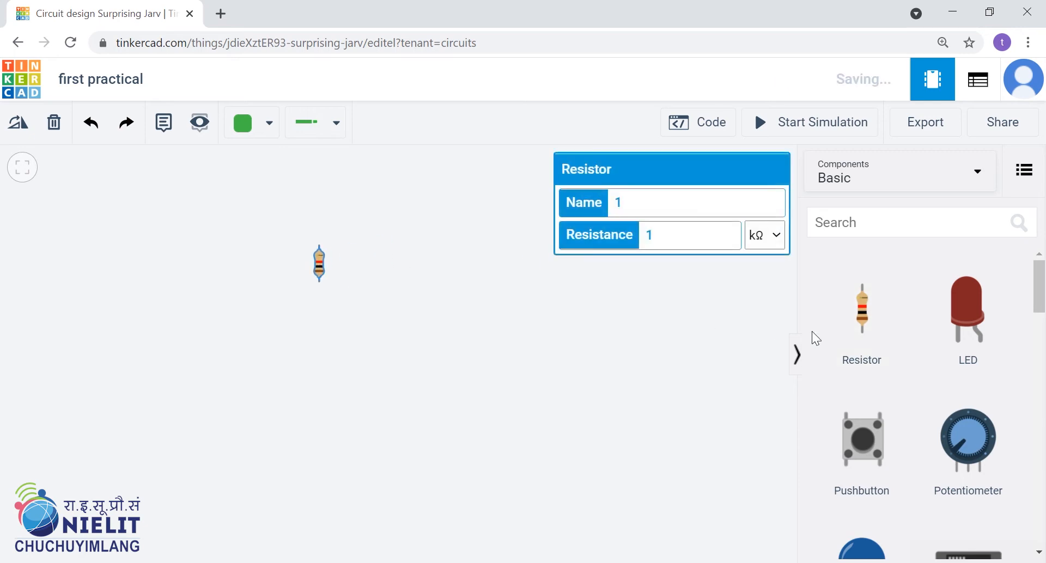
pyautogui.moveTo(941, 334); pyautogui.dragTo(414, 262)
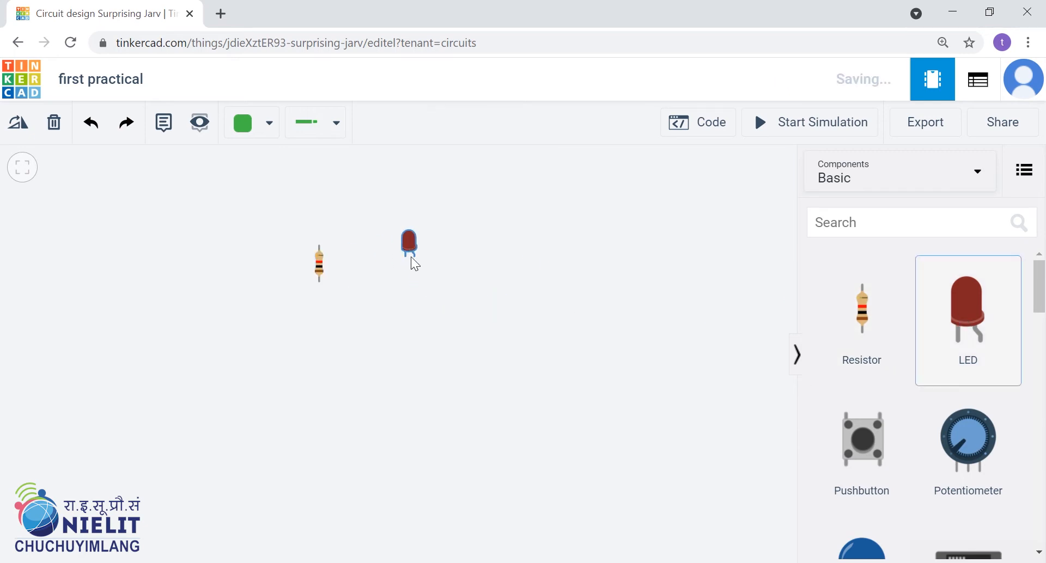
pyautogui.click(320, 282)
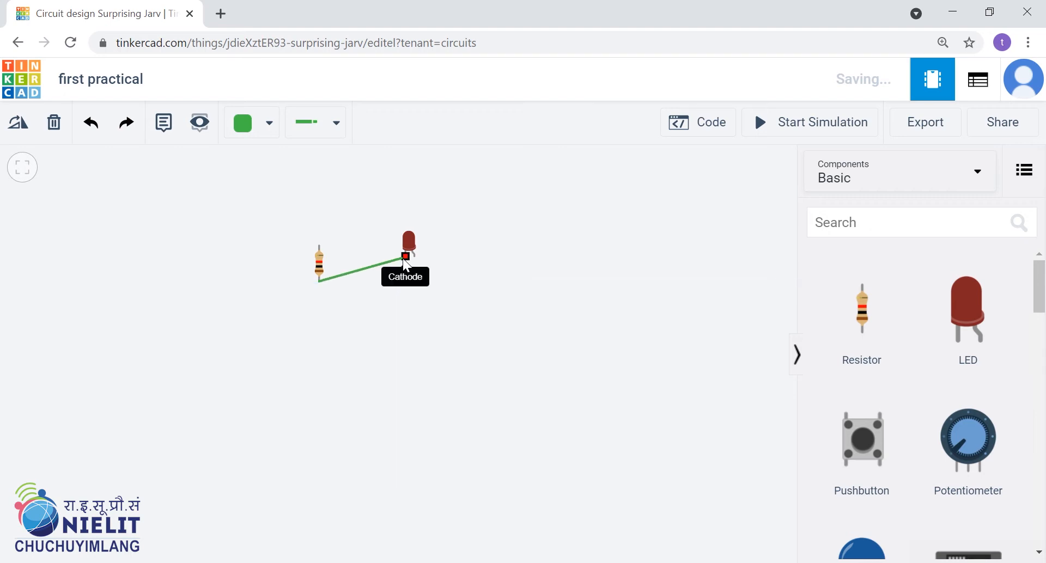
pyautogui.click(404, 258)
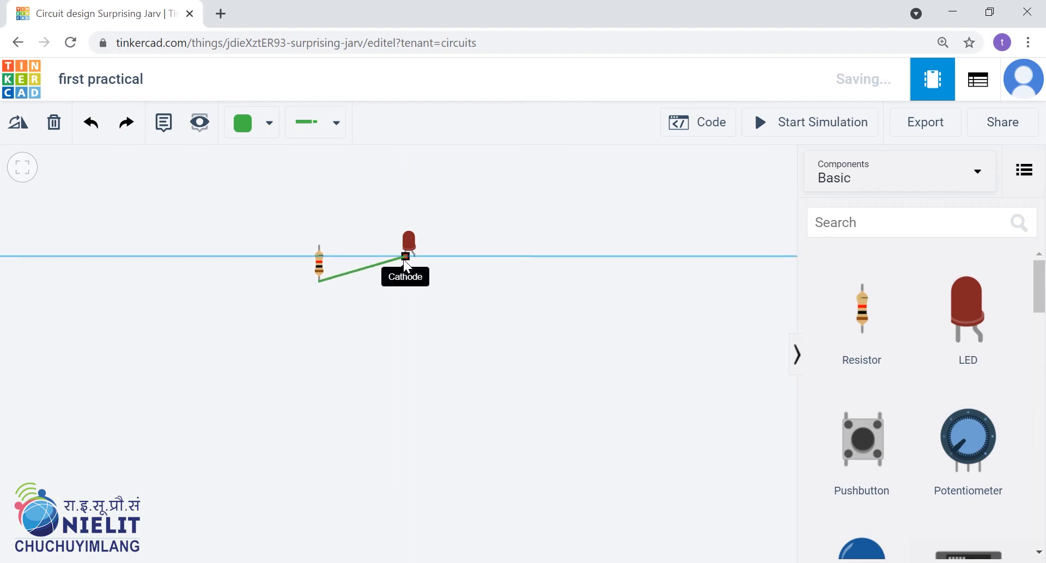
pyautogui.click(378, 377)
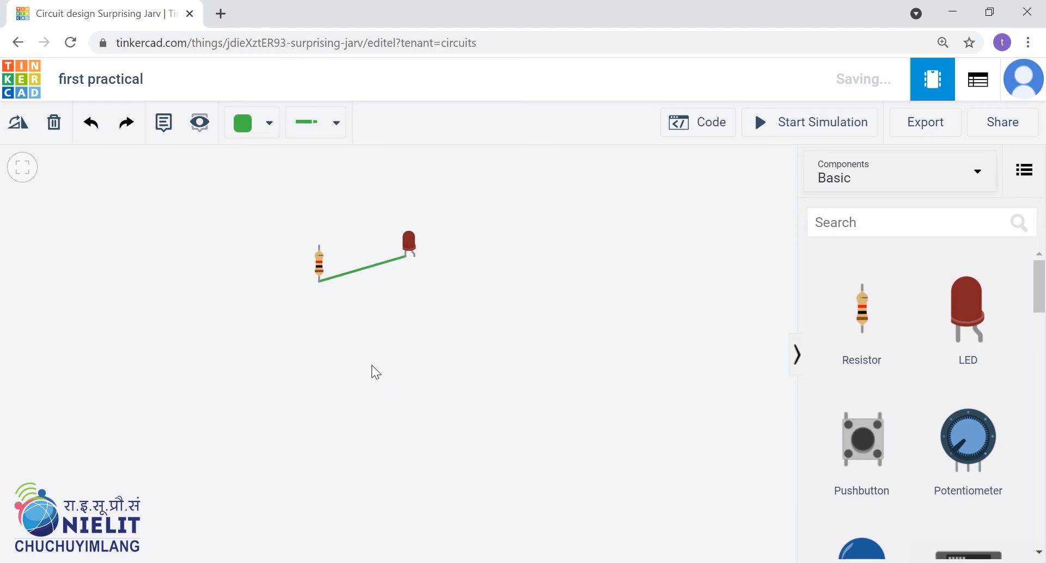
# Undo the wire between the resistor and the LED, and redo it.
pyautogui.click(346, 274)
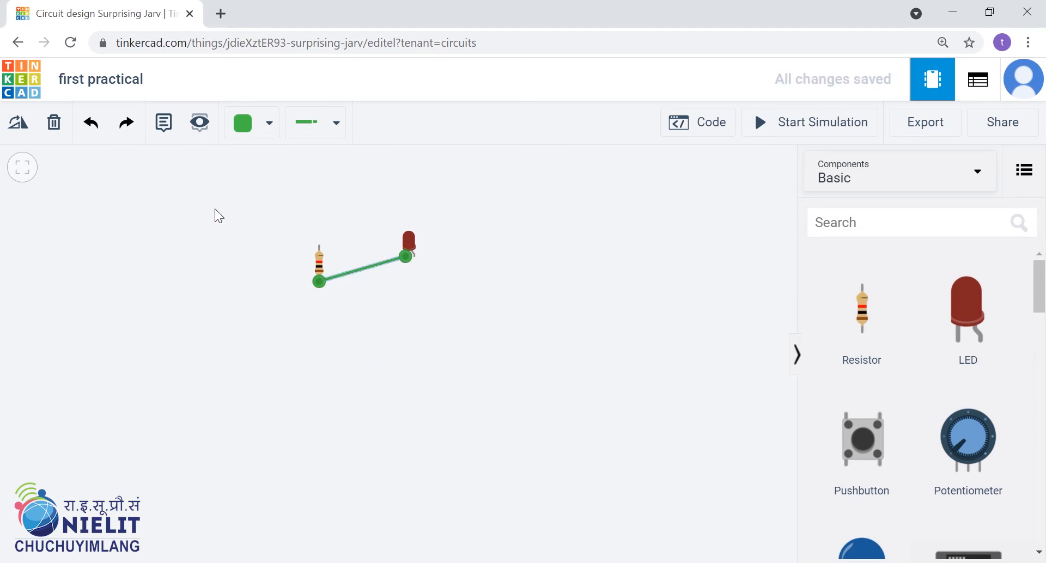
pyautogui.click(94, 126)
pyautogui.click(93, 126)
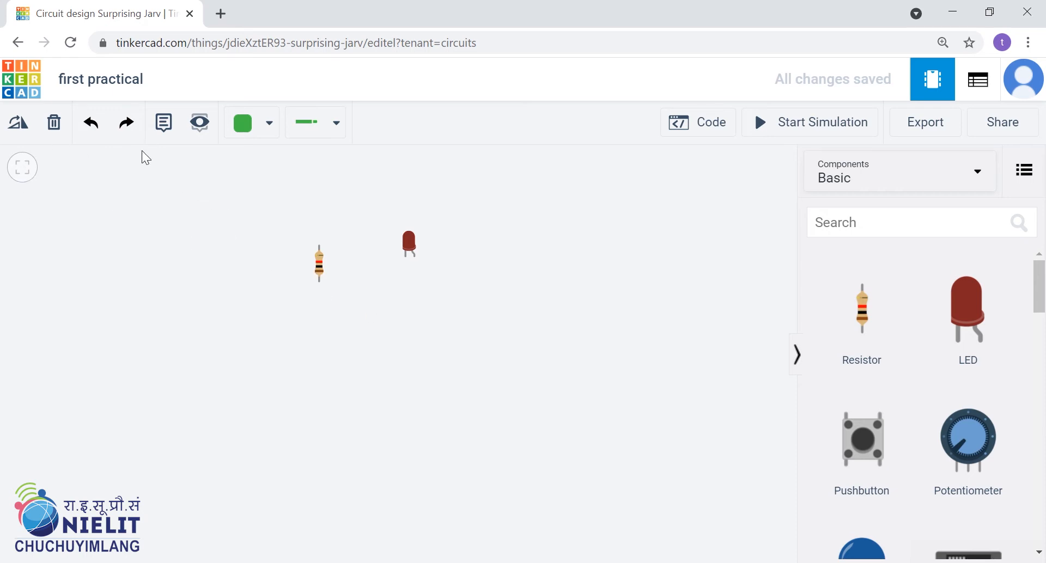
pyautogui.click(125, 124)
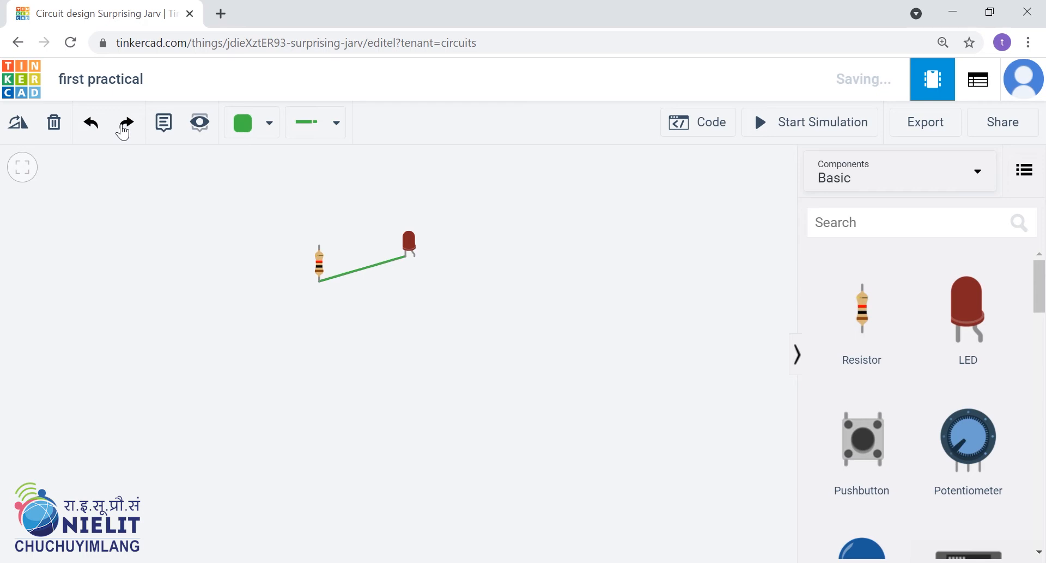
# Change the color of the wire between the resistor and the LED to Red.
pyautogui.click(361, 271)
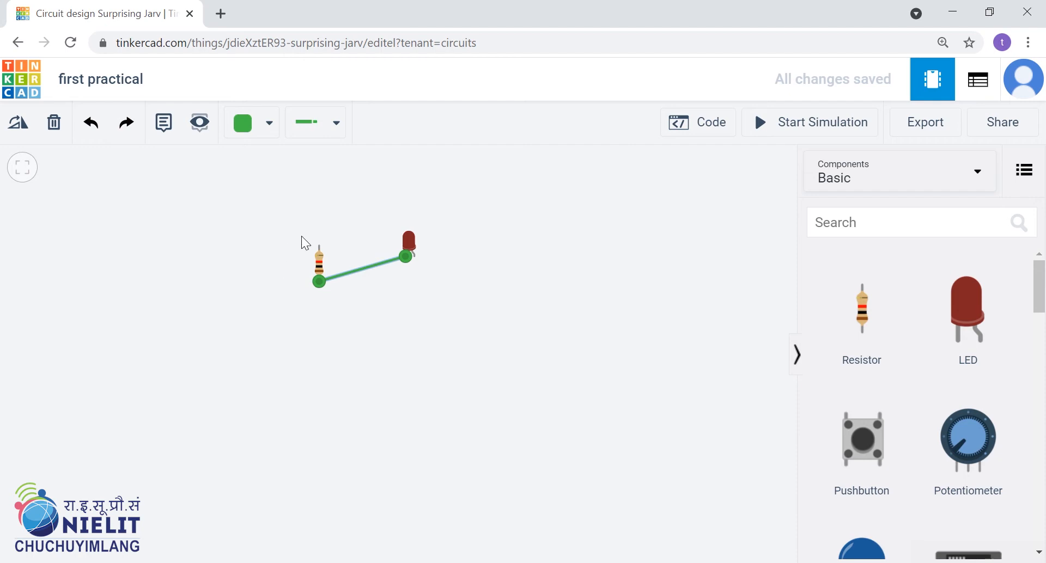
pyautogui.click(269, 137)
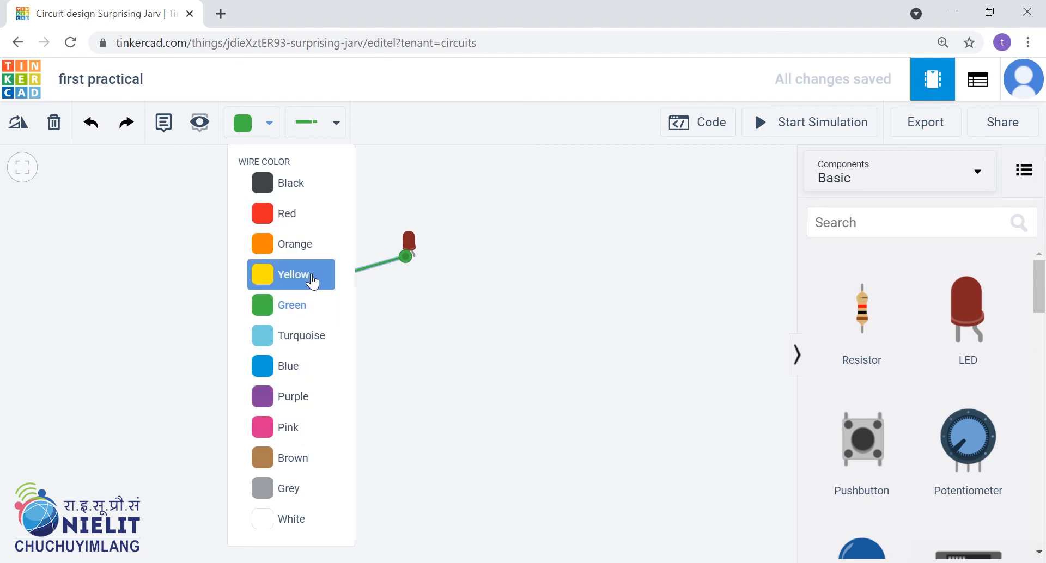
pyautogui.click(311, 225)
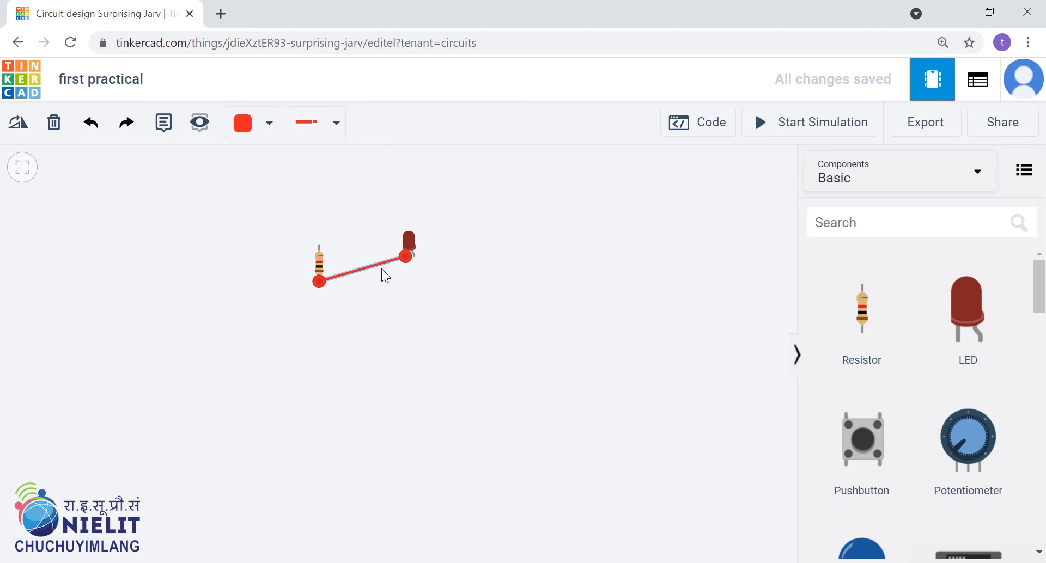
# Change the resistor-to-LED wire to the Alligator type and tilt its LED-side clip outward, away from the resistor.
pyautogui.click(338, 123)
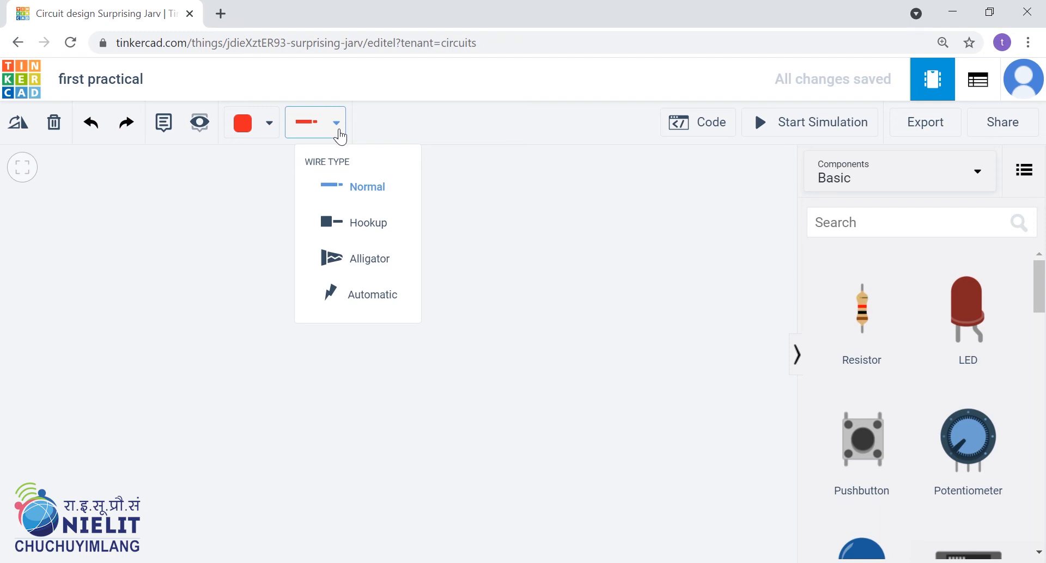
pyautogui.click(548, 283)
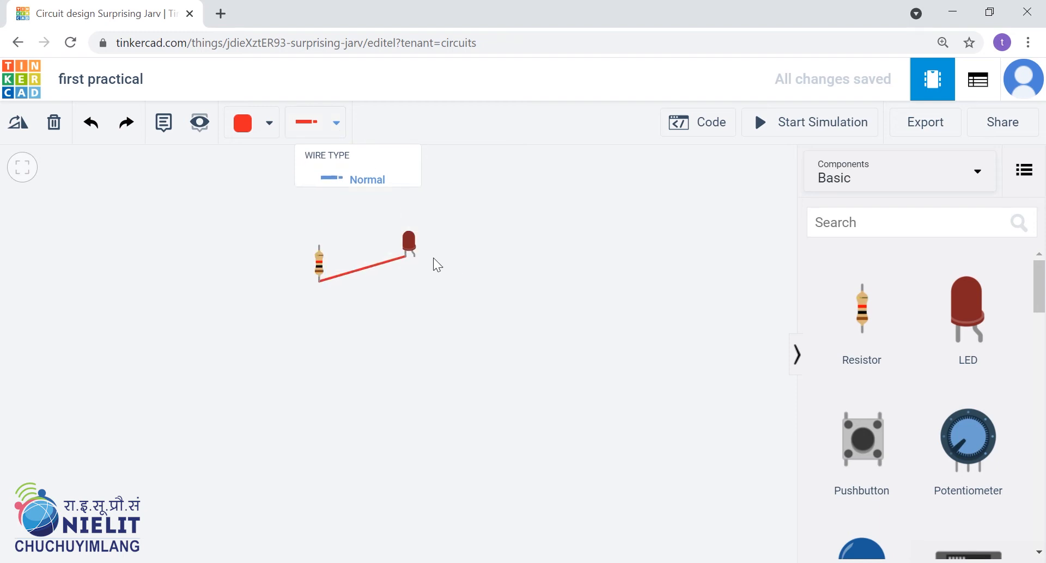
pyautogui.click(410, 238)
pyautogui.click(338, 123)
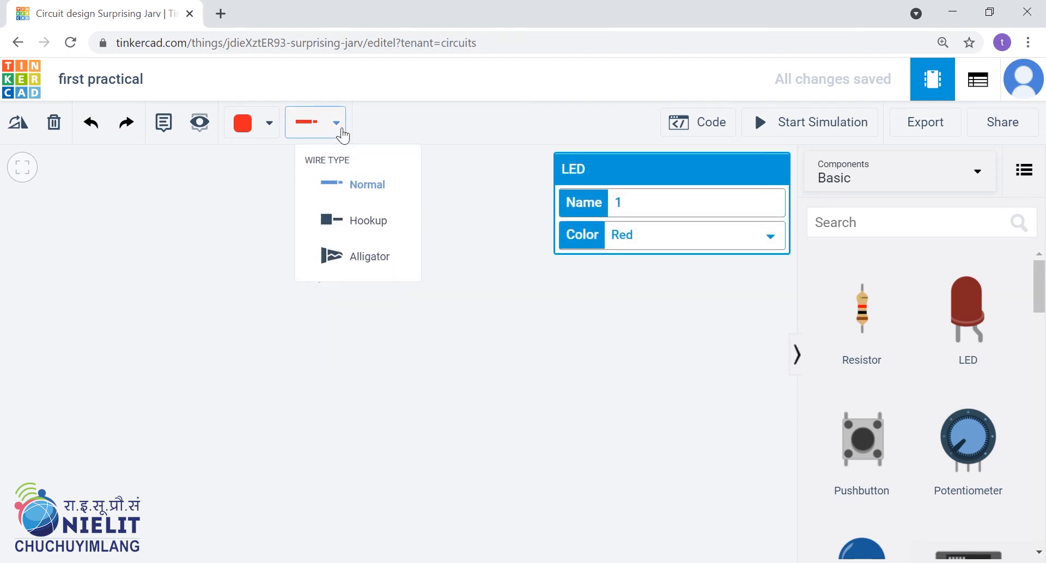
pyautogui.click(348, 292)
pyautogui.click(364, 269)
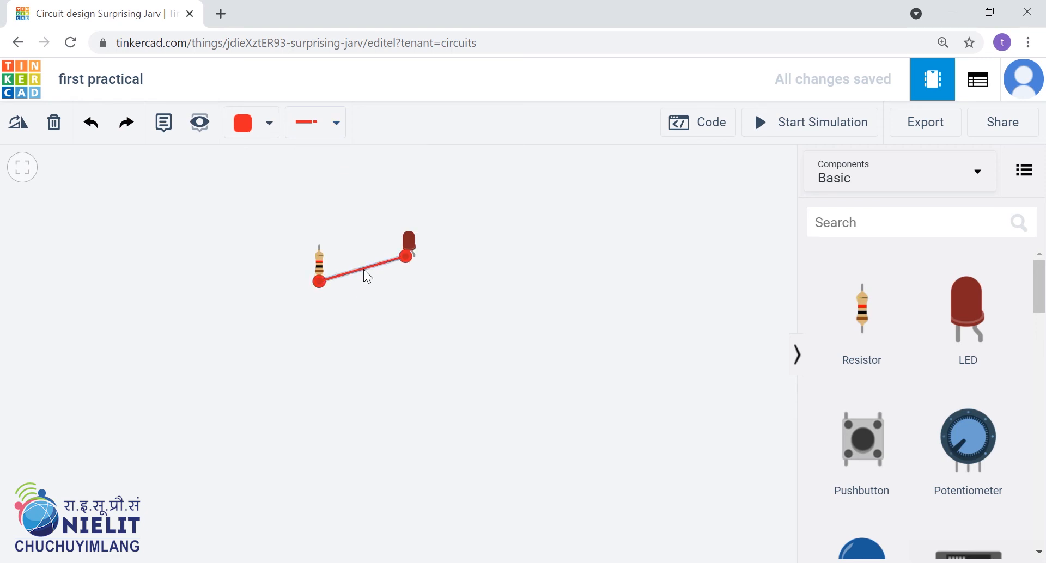
pyautogui.click(341, 131)
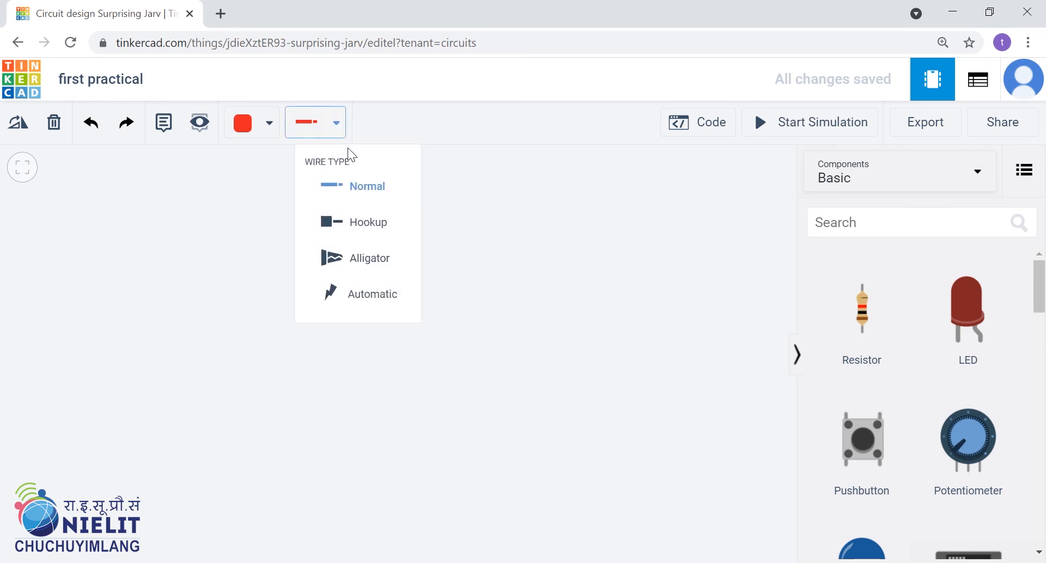
pyautogui.click(385, 277)
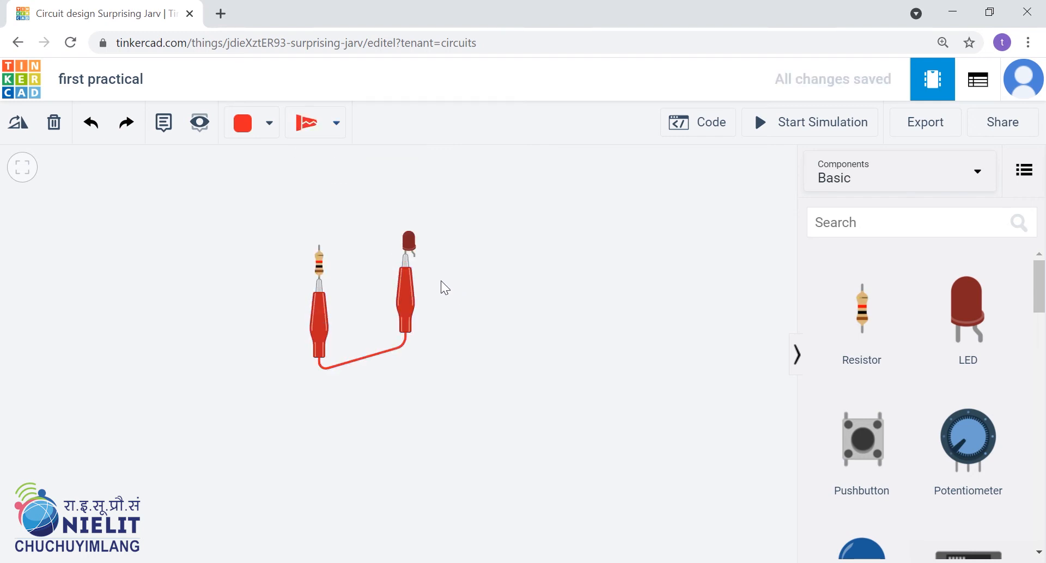
pyautogui.moveTo(404, 295); pyautogui.dragTo(426, 341)
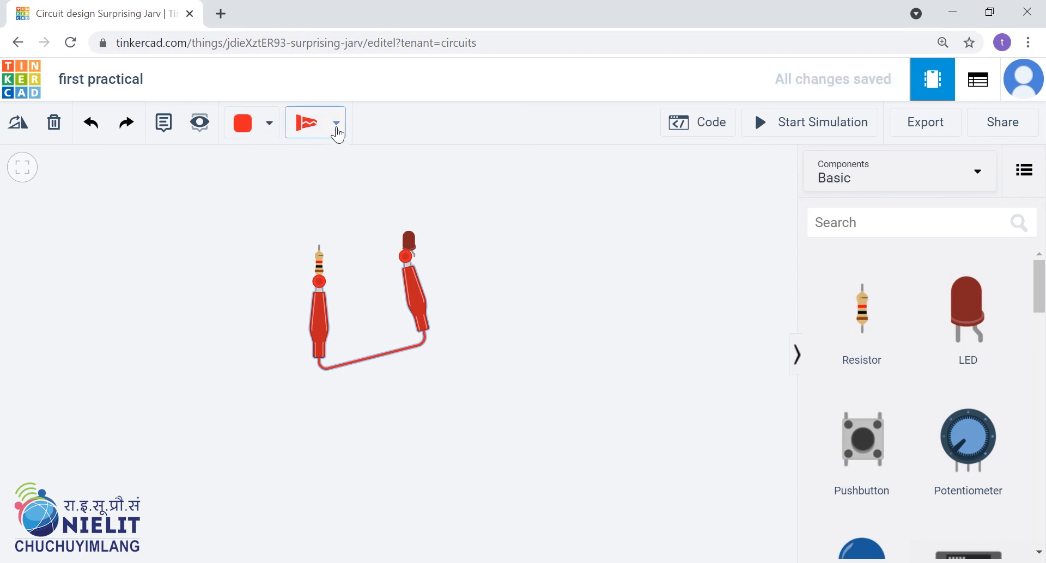
# Change the resistor-to-LED wire to the Normal type.
pyautogui.click(336, 124)
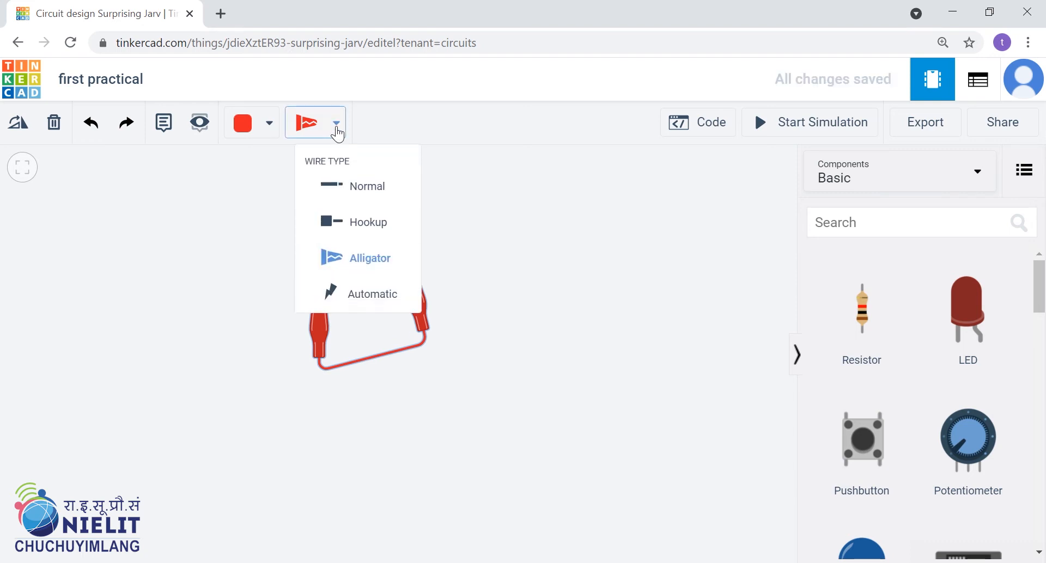
pyautogui.click(372, 188)
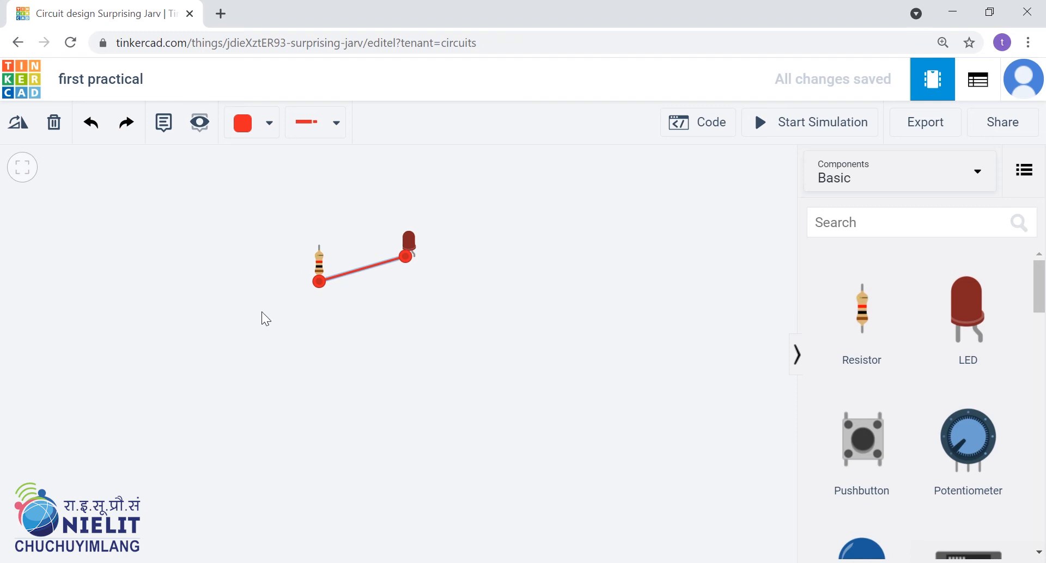
# View the code editor for the resistor and LED circuit, deselect the wire, and close the editor.
pyautogui.click(688, 126)
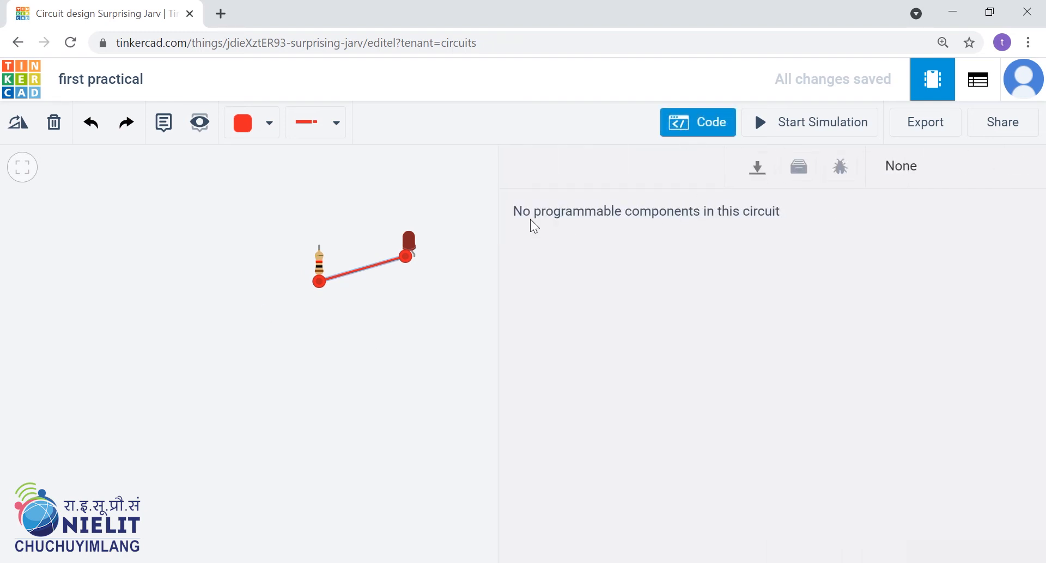
pyautogui.click(474, 294)
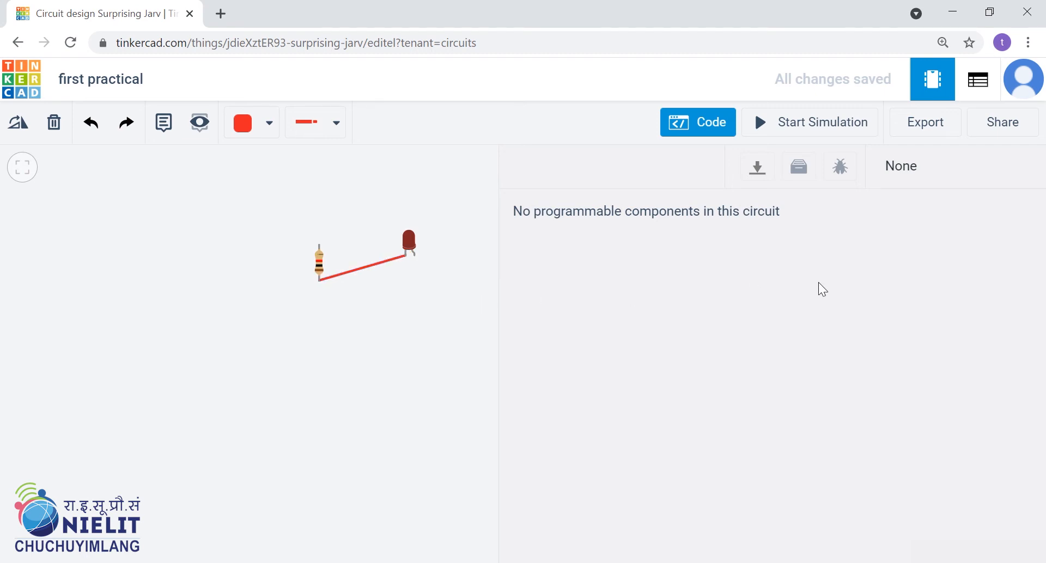
pyautogui.click(701, 125)
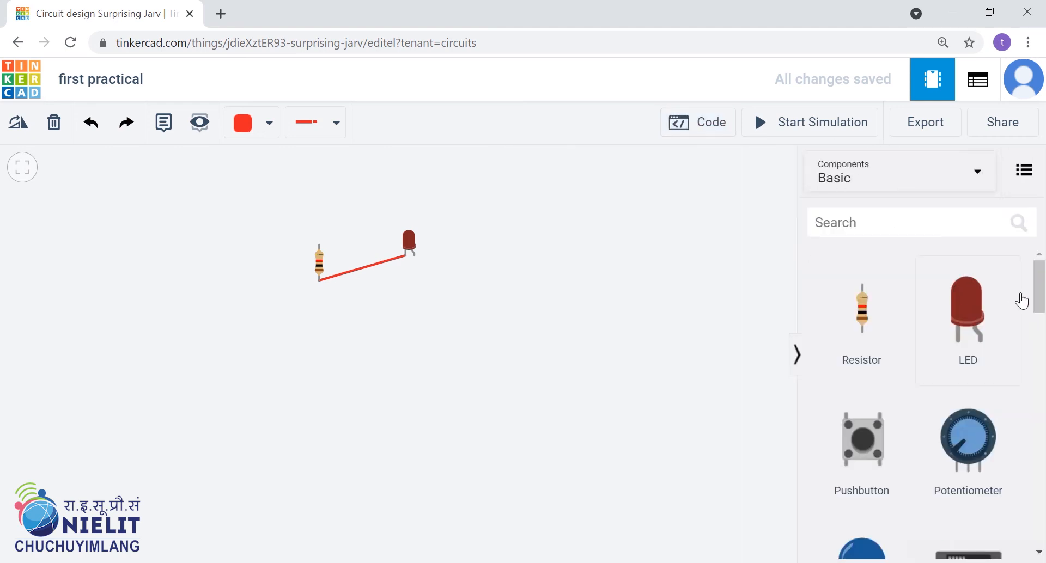
# Place an Arduino Uno R3 from the Basic components below the resistor and LED.
pyautogui.moveTo(1040, 300); pyautogui.dragTo(1041, 399)
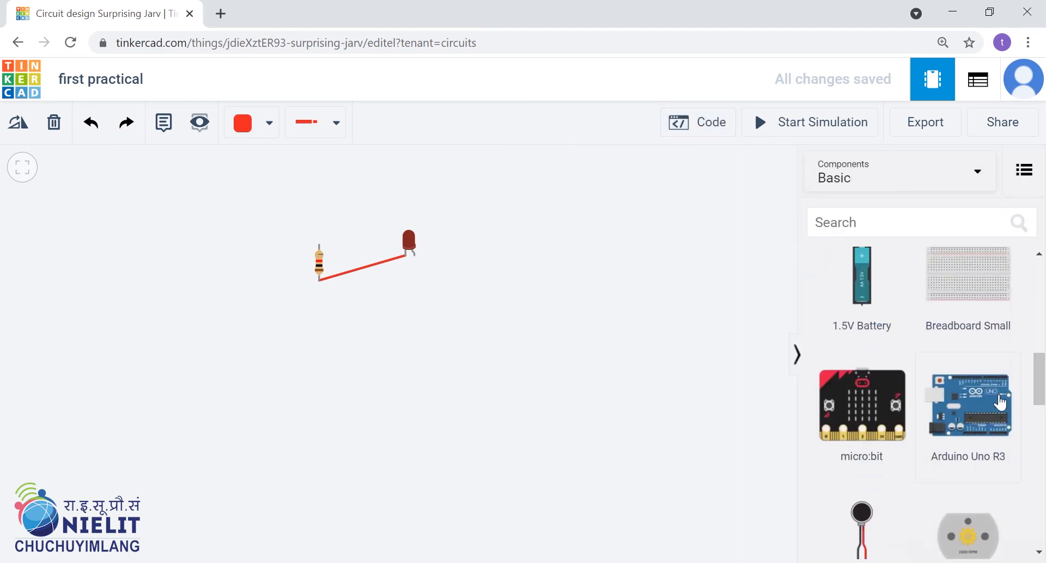
pyautogui.moveTo(419, 429); pyautogui.dragTo(399, 423)
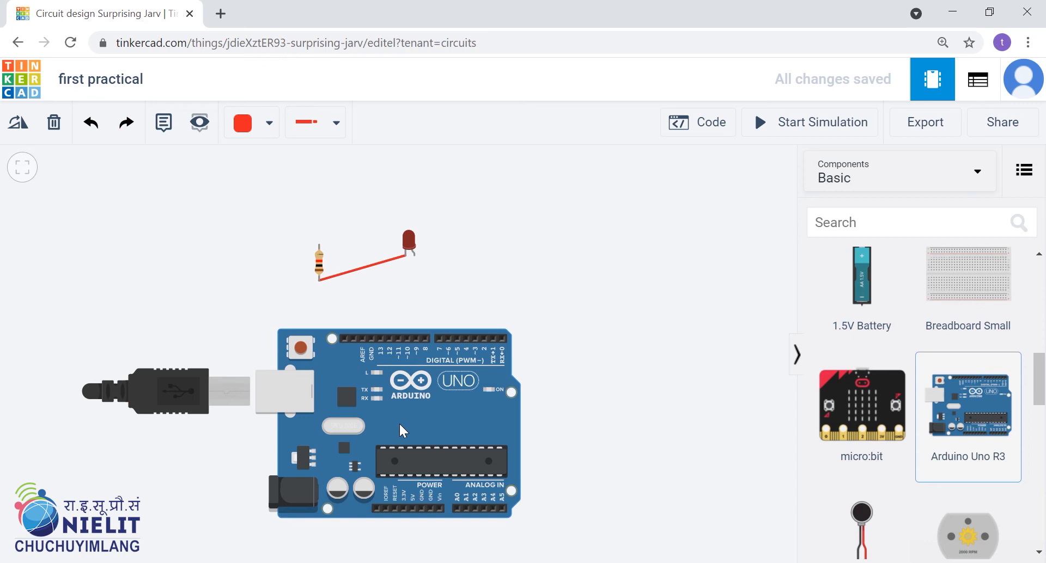
# Open the Arduino's code editor and switch it from Blocks to Text mode, discarding the blocks.
pyautogui.click(696, 129)
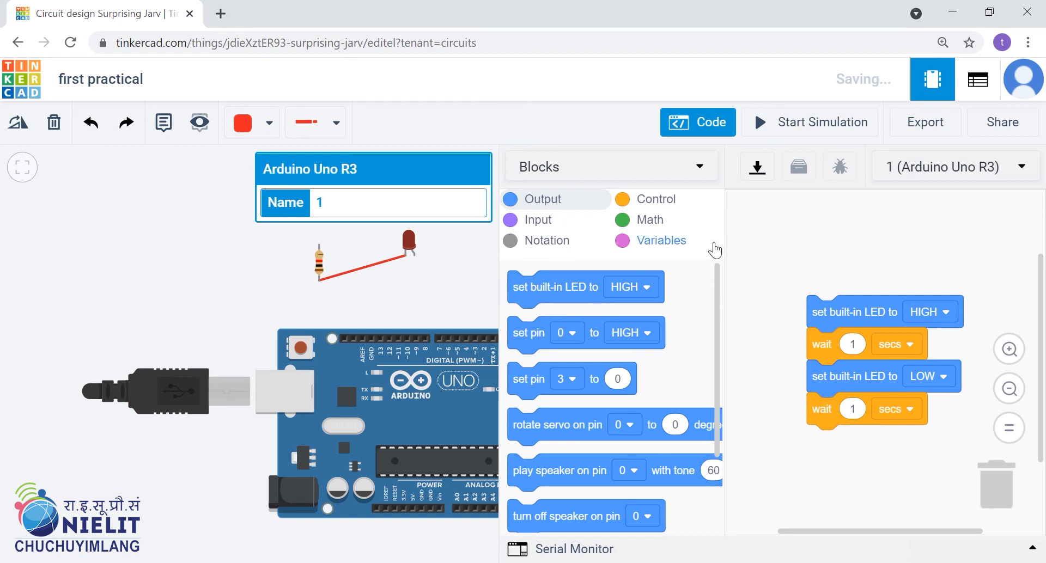
pyautogui.click(689, 166)
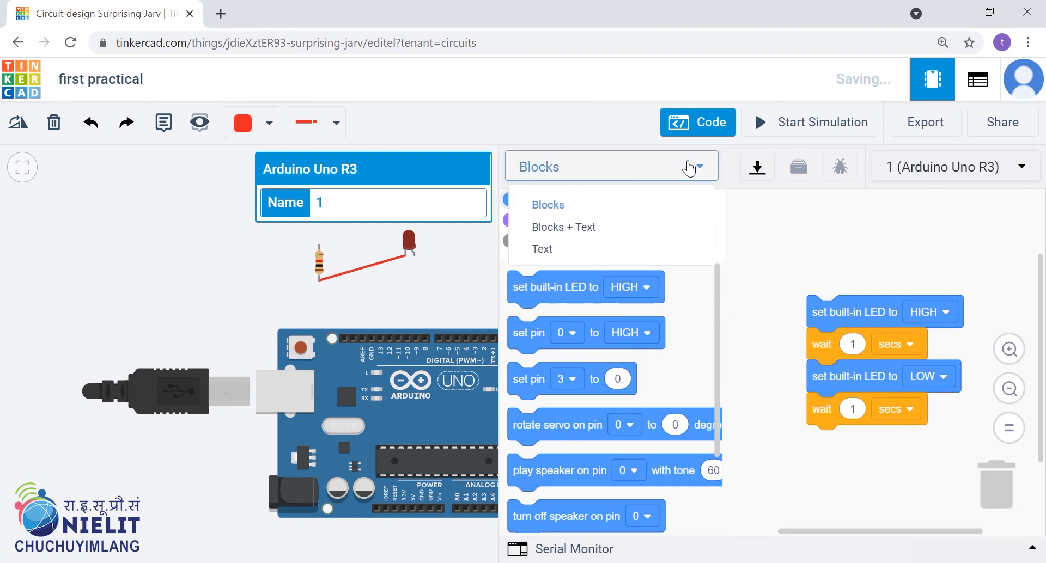
pyautogui.click(581, 250)
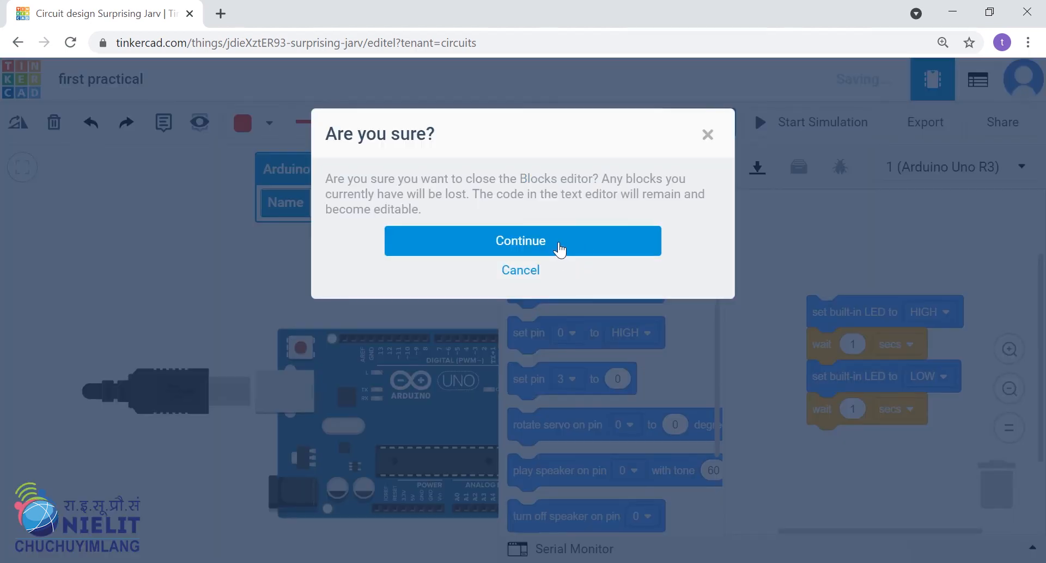
pyautogui.click(562, 252)
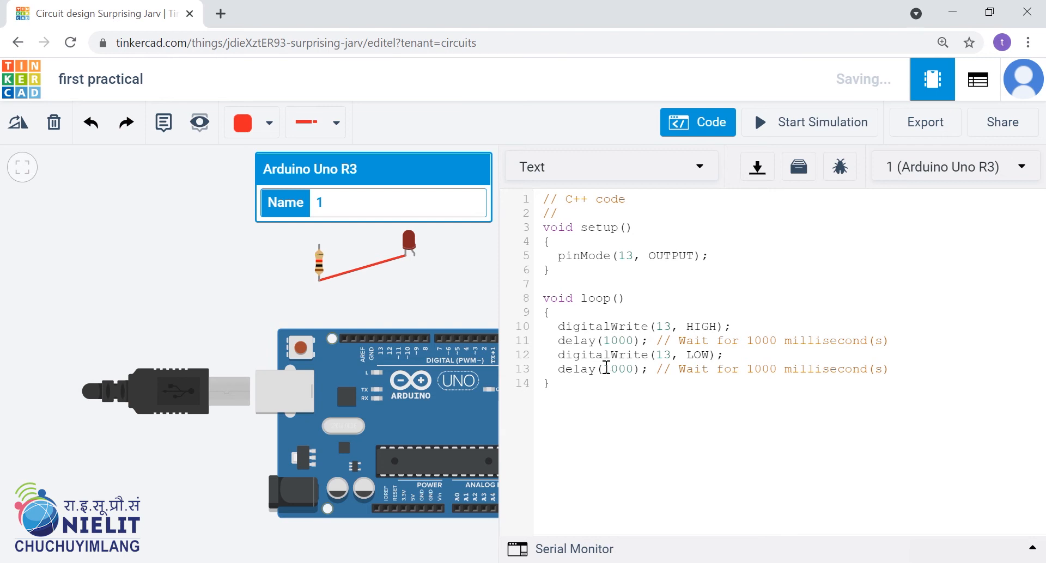
pyautogui.hotkey('ctrl', 'a')
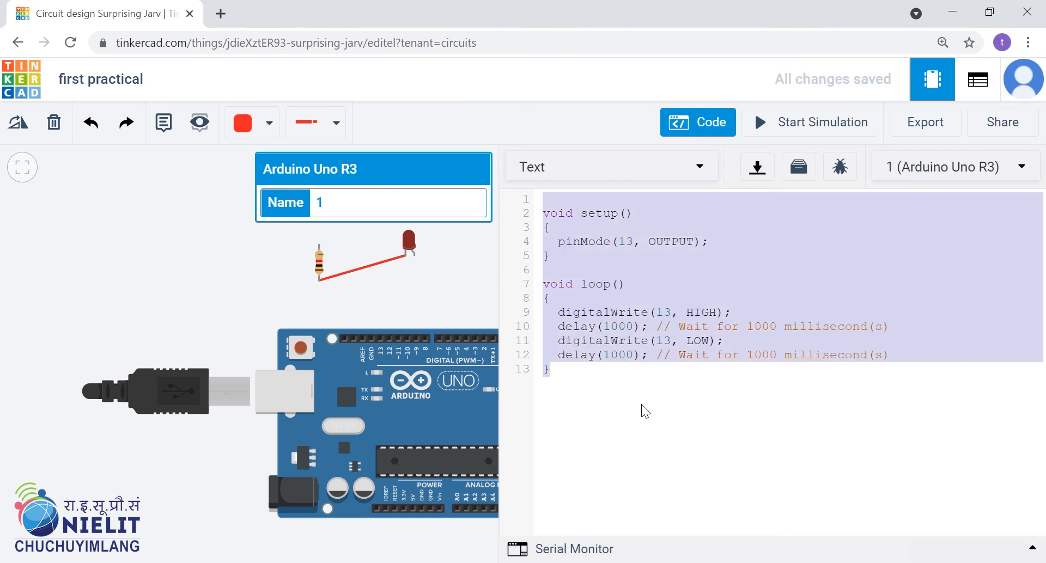
pyautogui.click(586, 362)
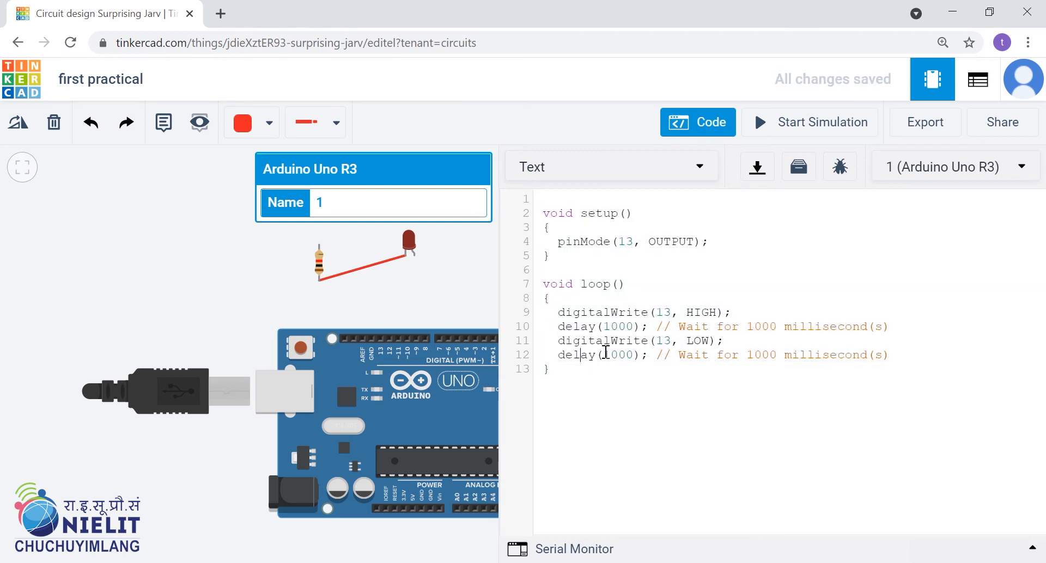
# Expand and collapse the Serial Monitor to view it, close the code editor, and deselect the Arduino.
pyautogui.click(570, 550)
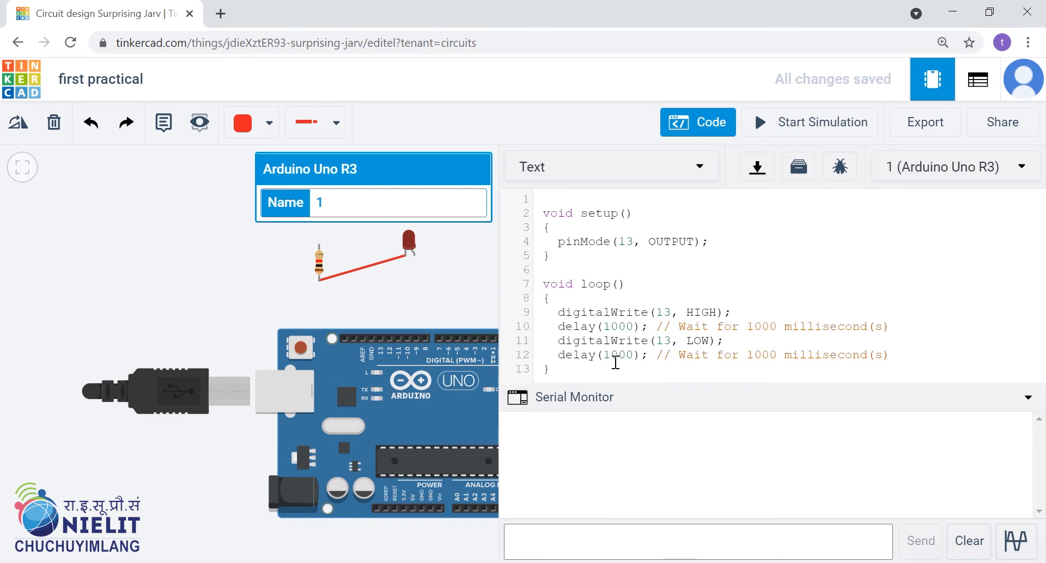
pyautogui.click(601, 400)
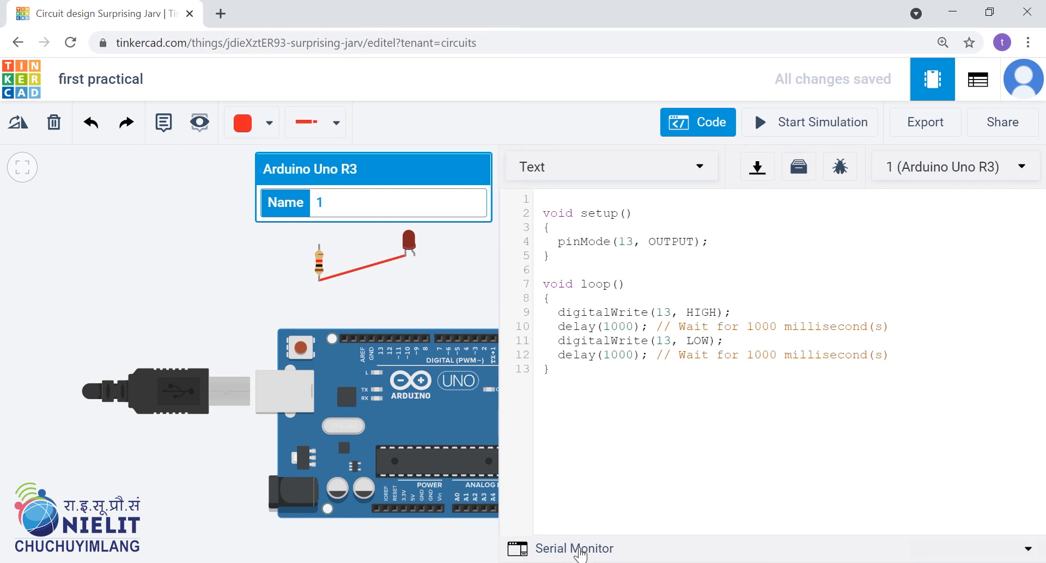
pyautogui.click(576, 552)
pyautogui.click(578, 406)
pyautogui.click(676, 128)
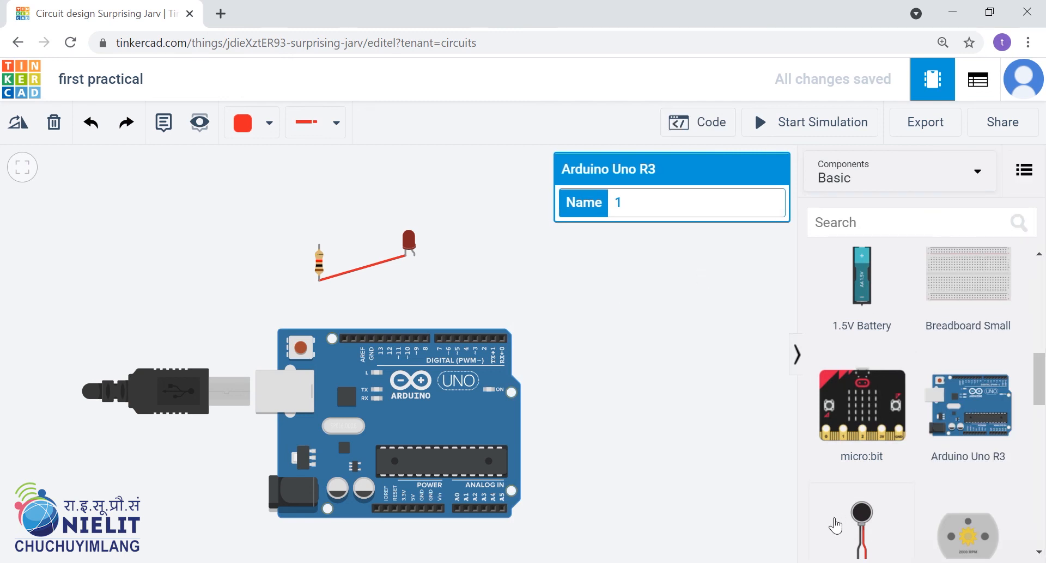
pyautogui.click(665, 354)
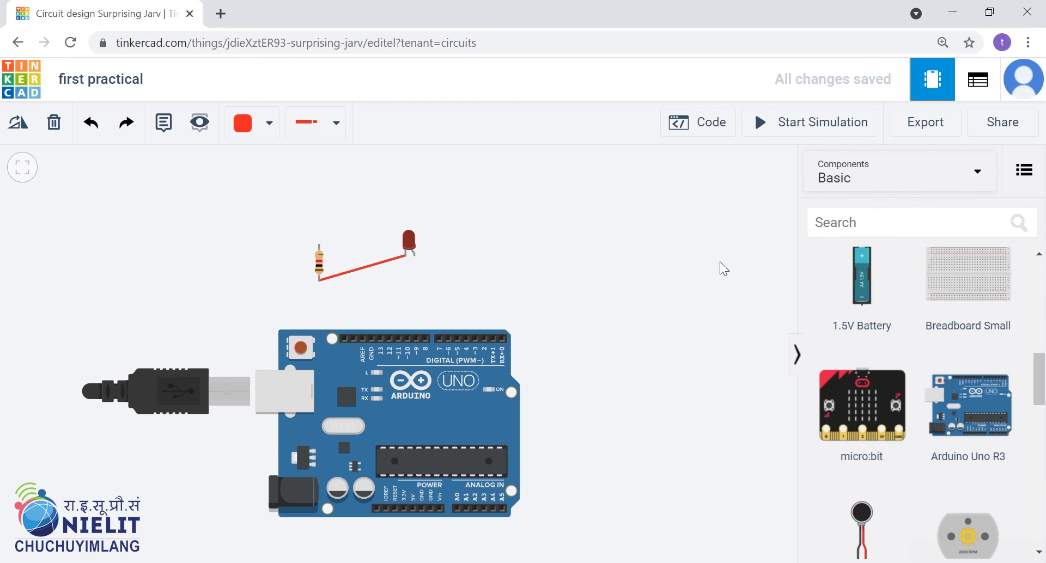
# Export the circuit as an EAGLE .BRD file named "first practical" in the Documents folder.
pyautogui.click(921, 128)
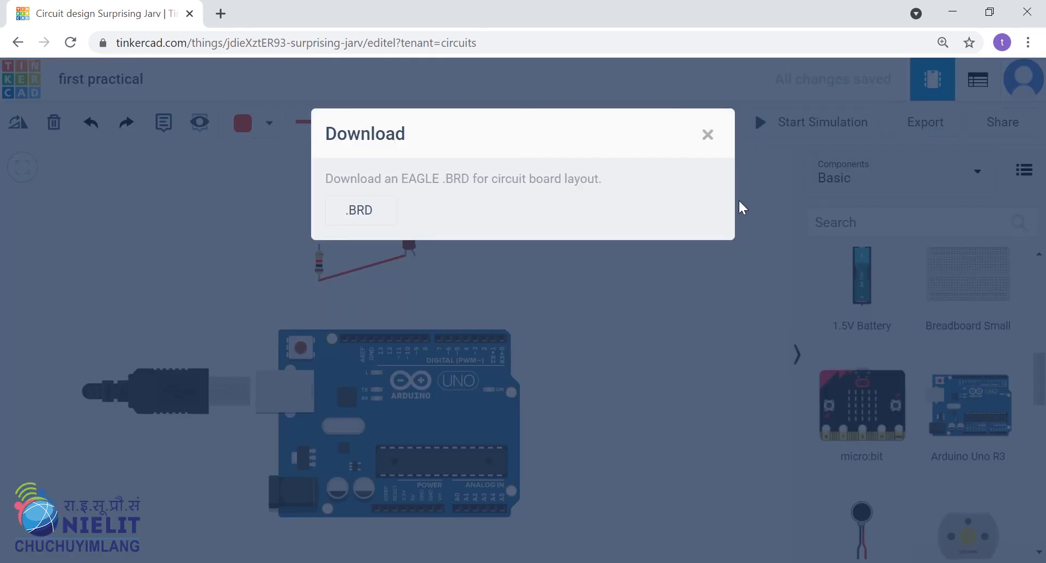
pyautogui.click(358, 212)
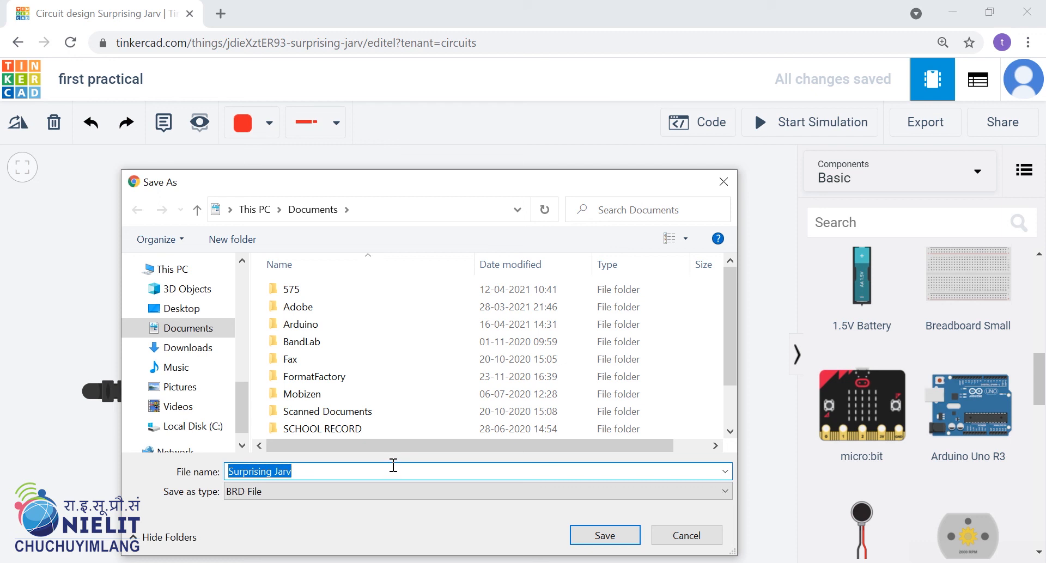
pyautogui.write('fir')
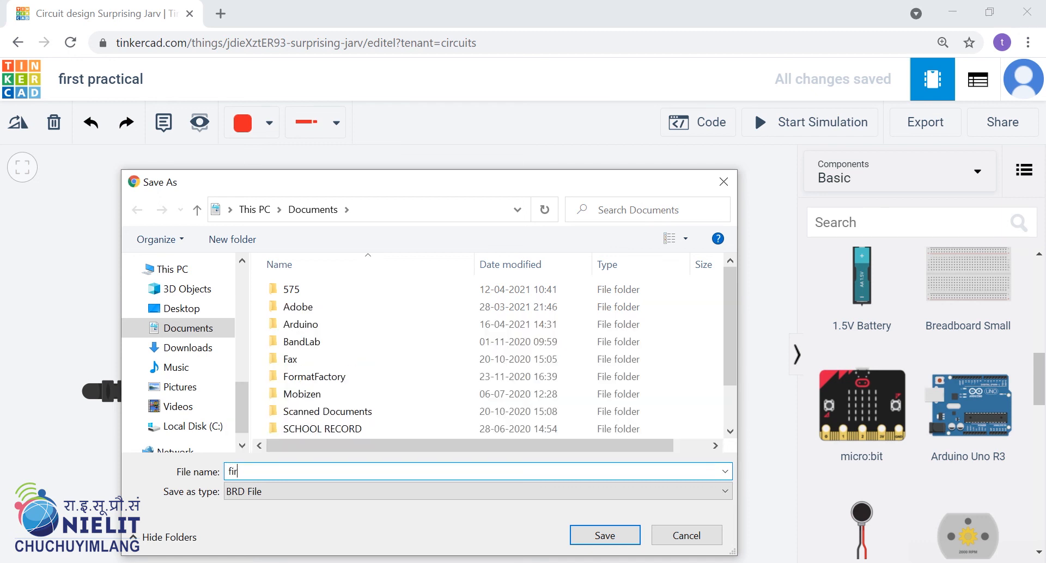
pyautogui.write('st practical')
pyautogui.click(604, 540)
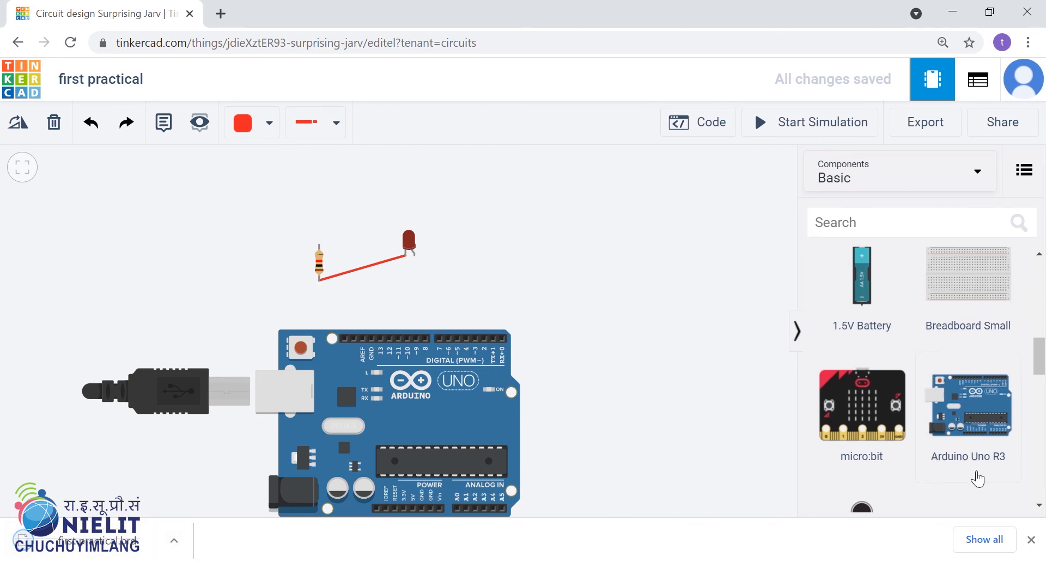
pyautogui.click(1031, 540)
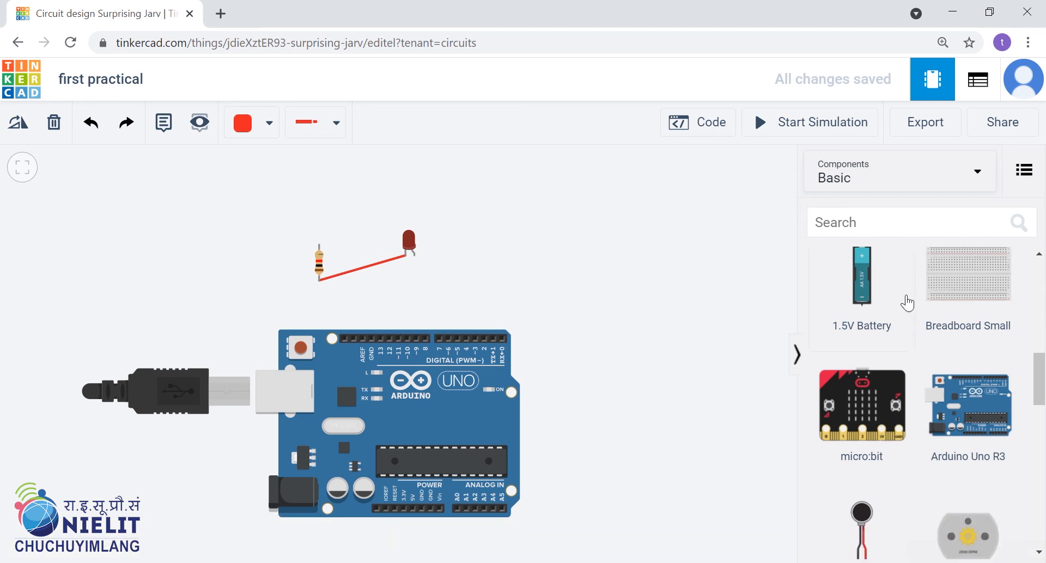
# Examine the design's sharing options and the invitation link for collaborators, and close them.
pyautogui.click(1013, 131)
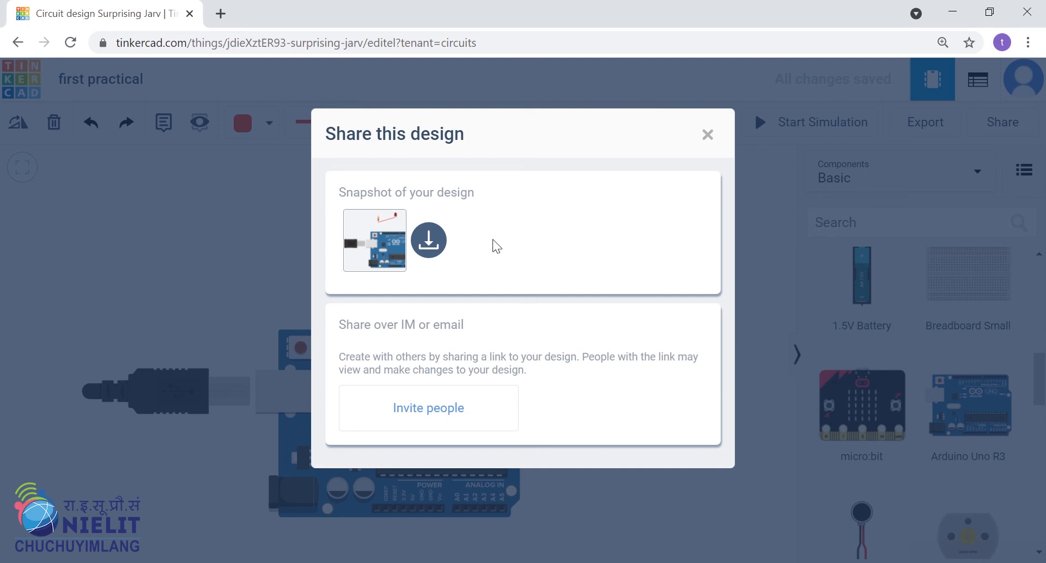
pyautogui.click(447, 411)
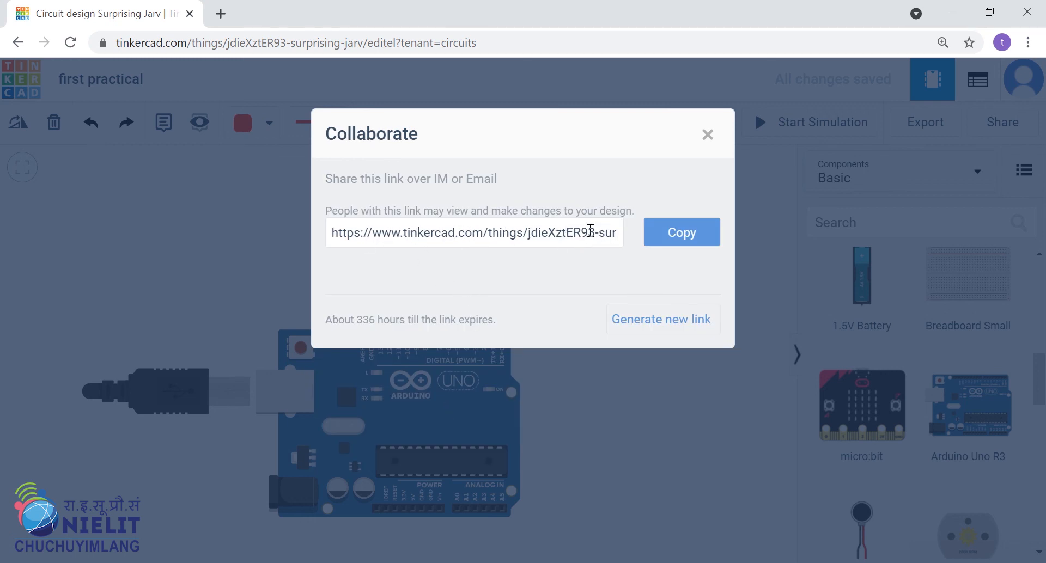
pyautogui.click(707, 135)
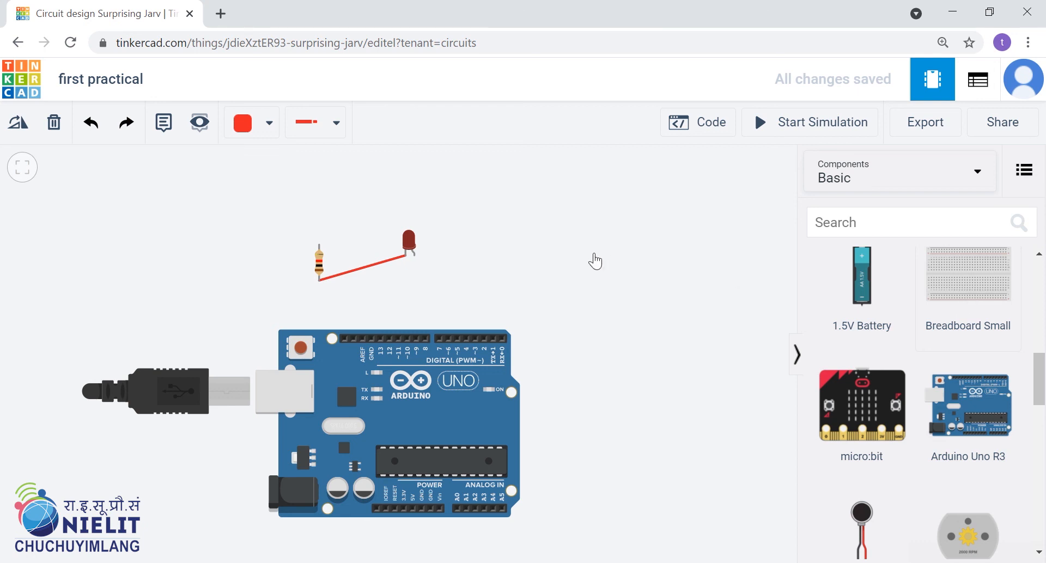
# Place a Breadboard Small above the Arduino and shift it left so that it lies behind the LED.
pyautogui.click(561, 246)
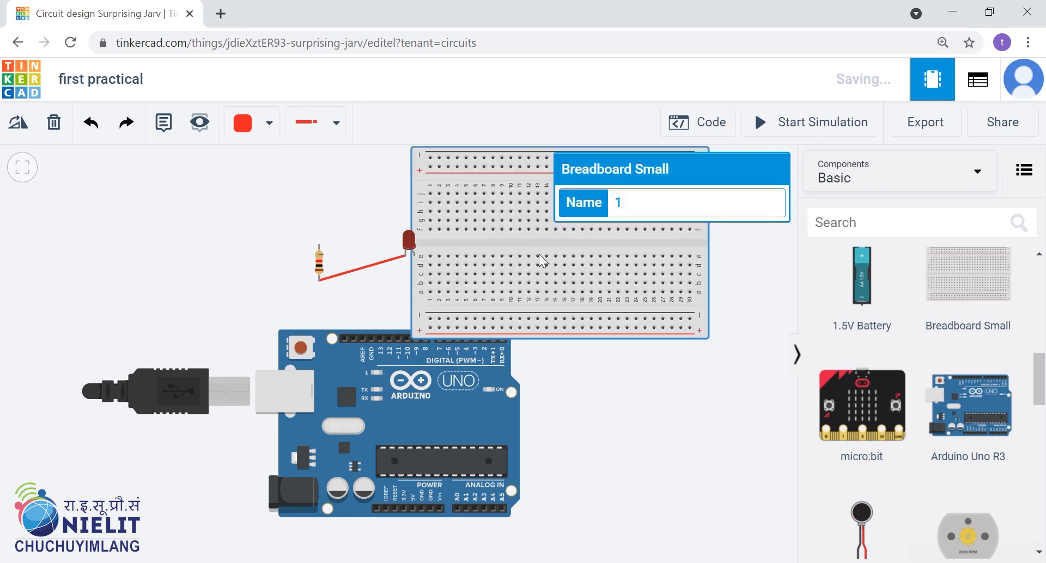
pyautogui.moveTo(535, 242); pyautogui.dragTo(460, 240)
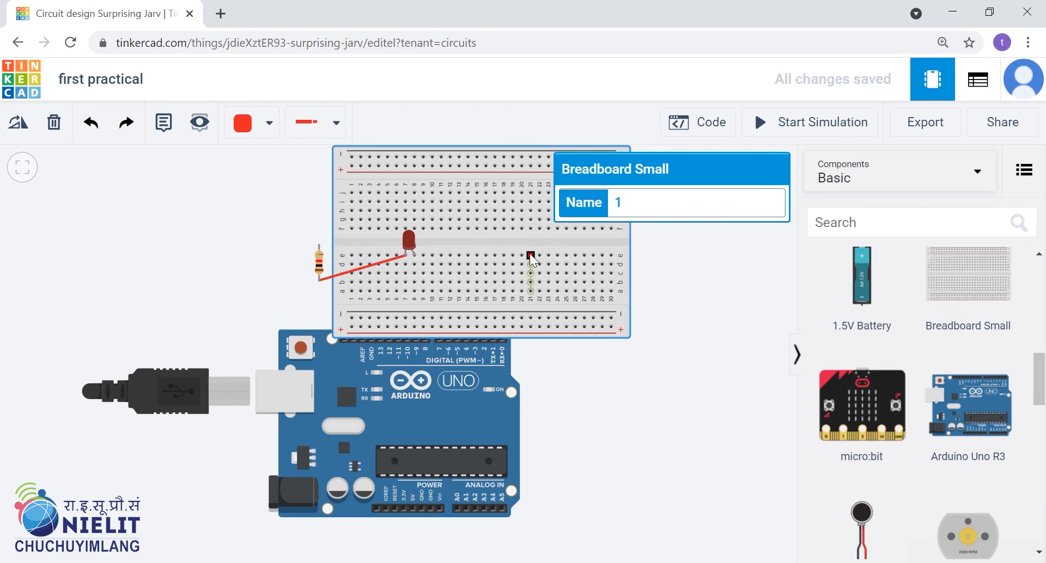
pyautogui.scroll(-1, 600, 372)
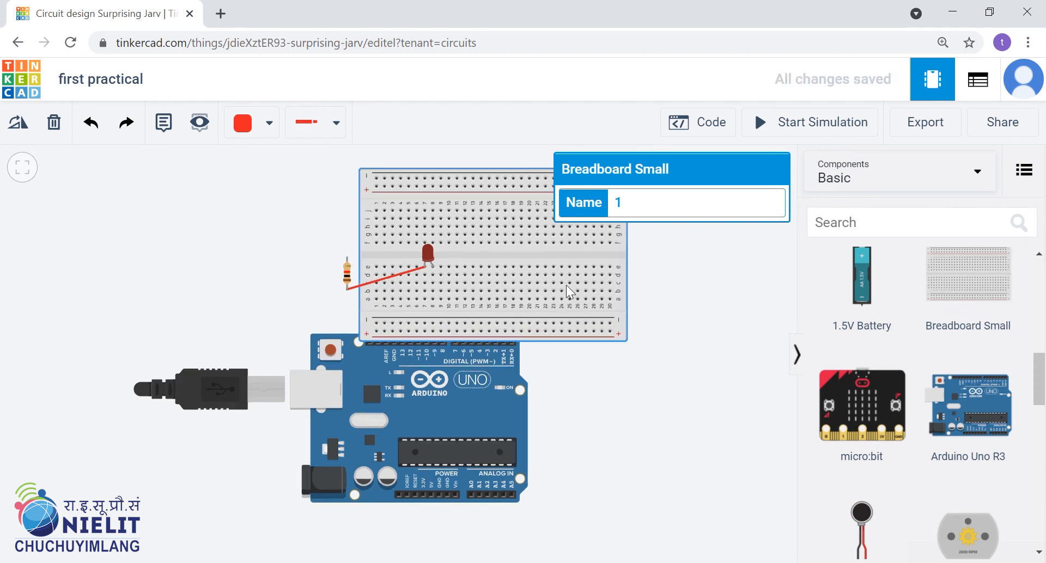